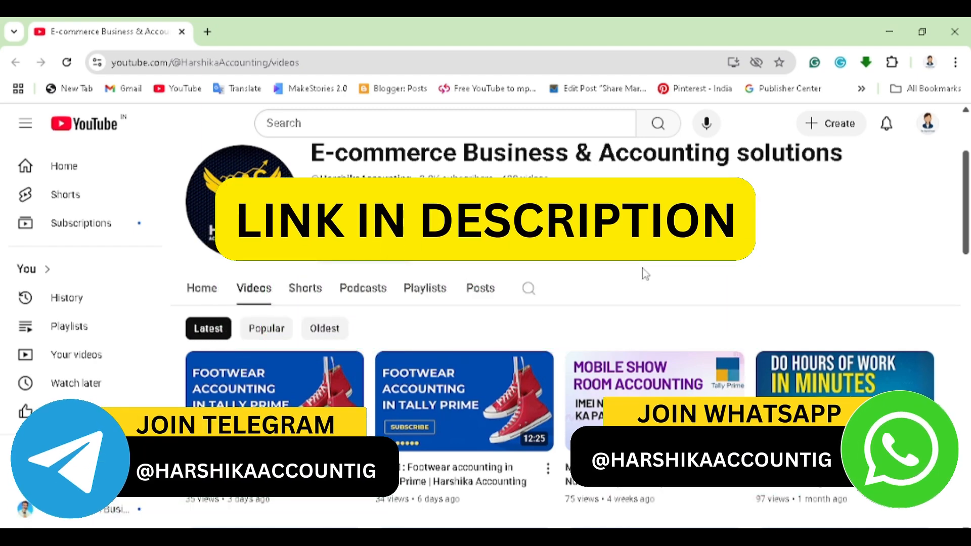
scroll(646, 273, "up", 3)
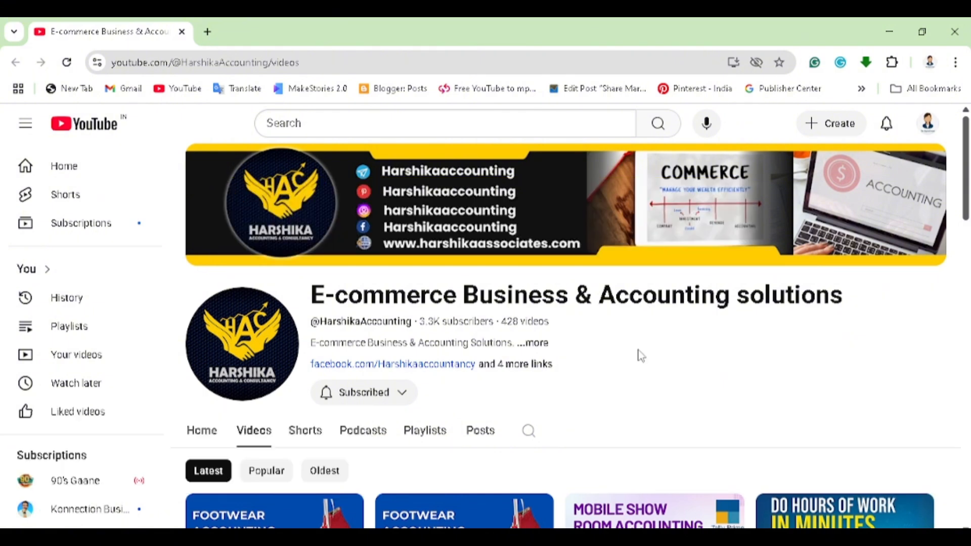
scroll(641, 356, "down", 1)
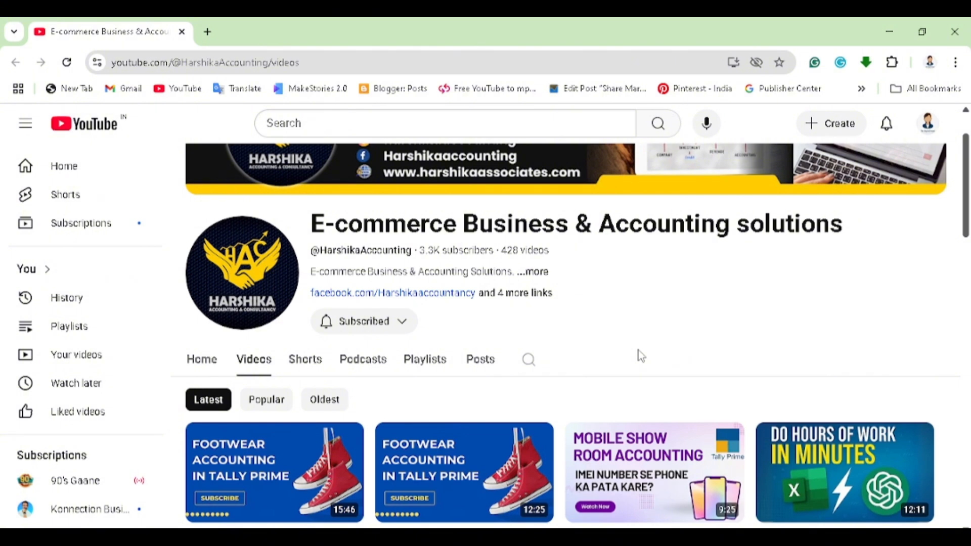
scroll(640, 355, "down", 1)
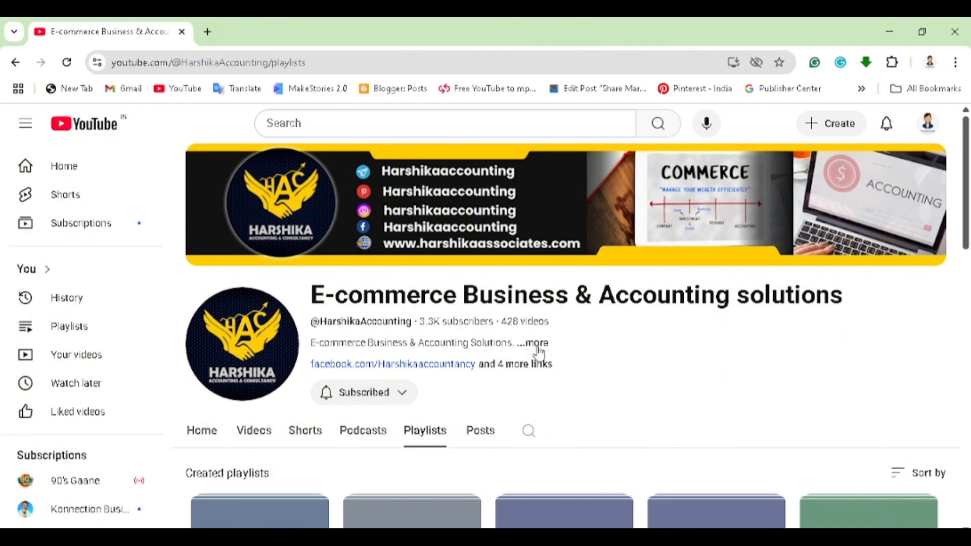
scroll(539, 352, "down", 5)
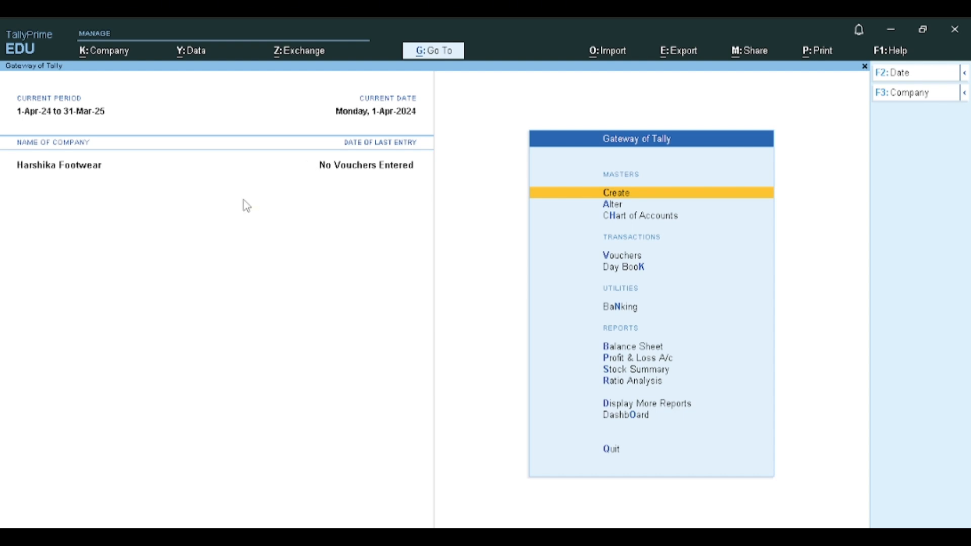
Switch to TallyPrime and review the ledgers available for alteration in the Harshika Footwear company
key("Down")
key("Return")
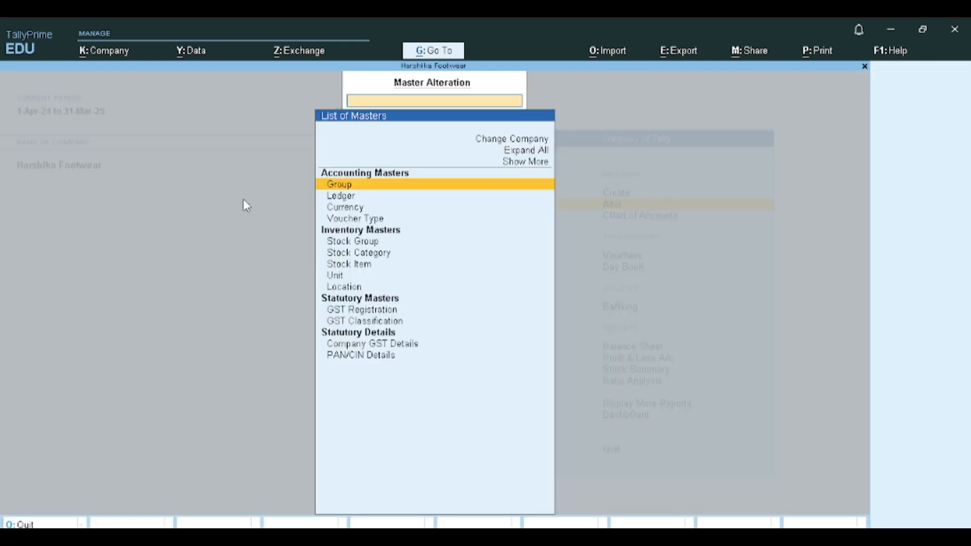
key("Down")
key("Return")
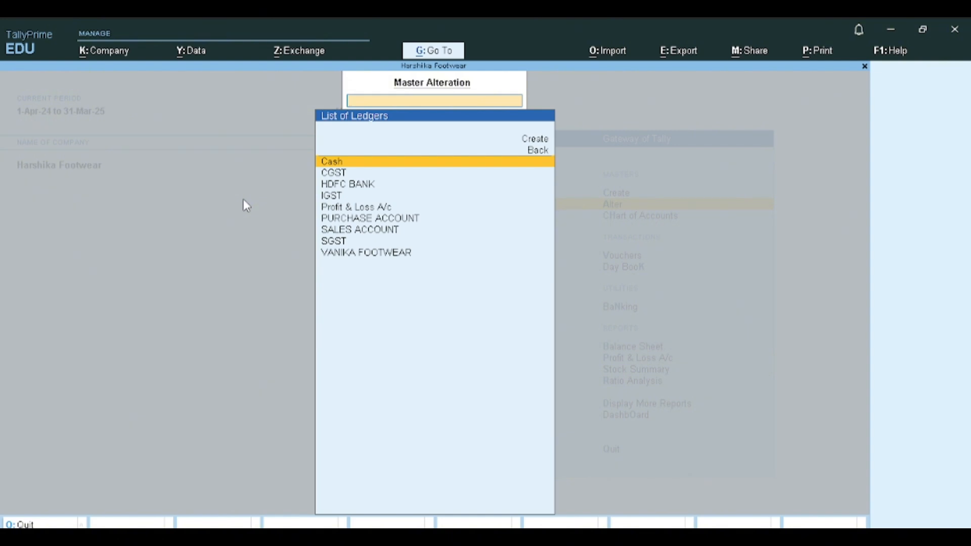
key("Escape")
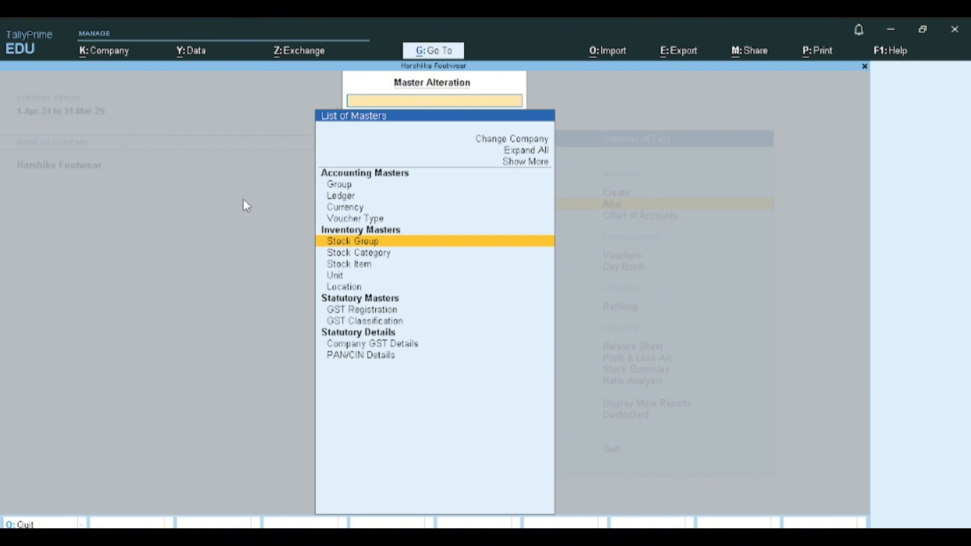
Review the stock categories that exist in the inventory masters
key("Down")
key("Return")
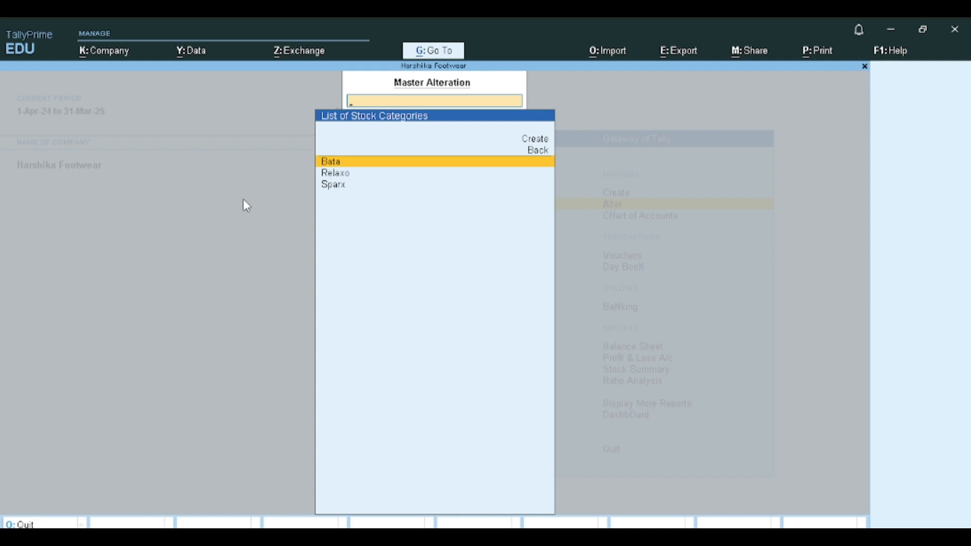
key("Escape")
Open the Bata Leather Boot stock item for alteration, keeping its group Boots and unit PCS
key("Down")
key("Return")
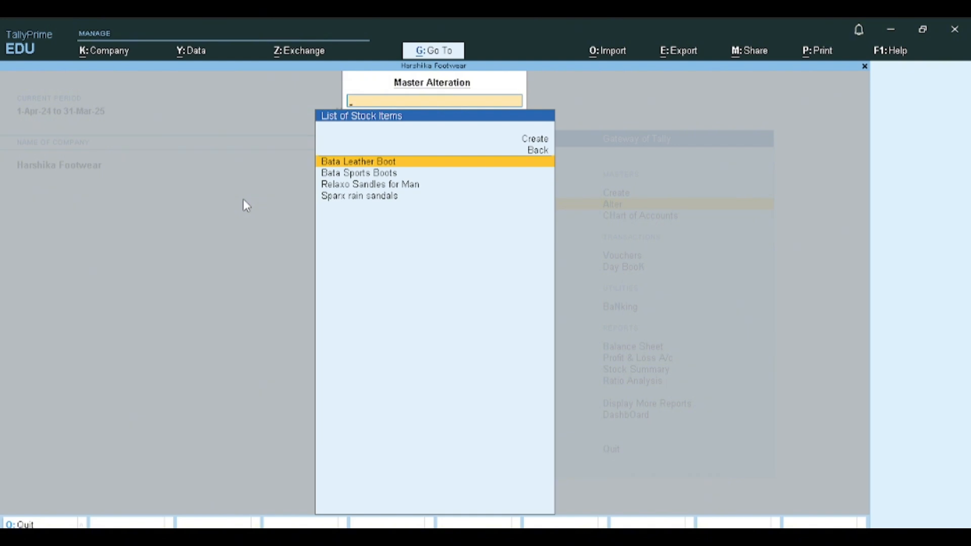
key("Return")
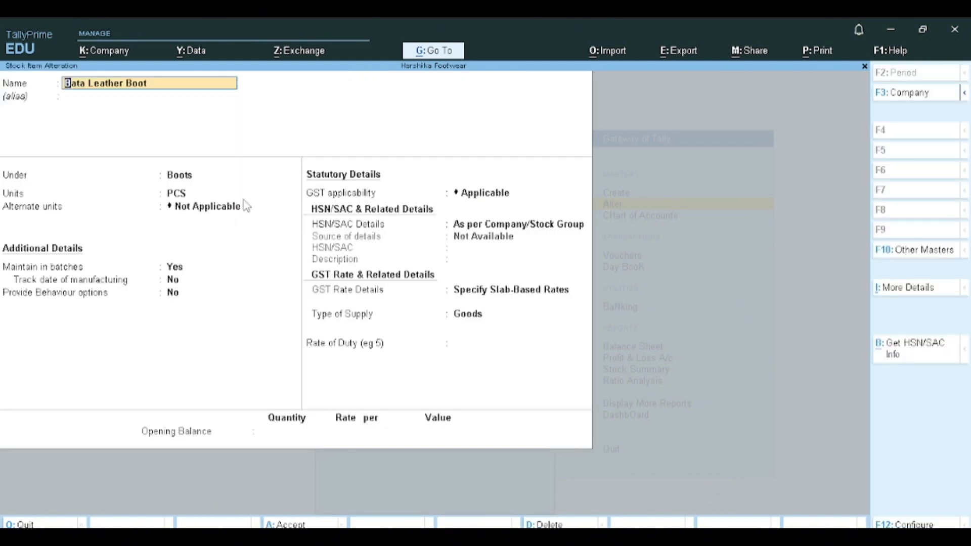
key("Return")
key("Return")
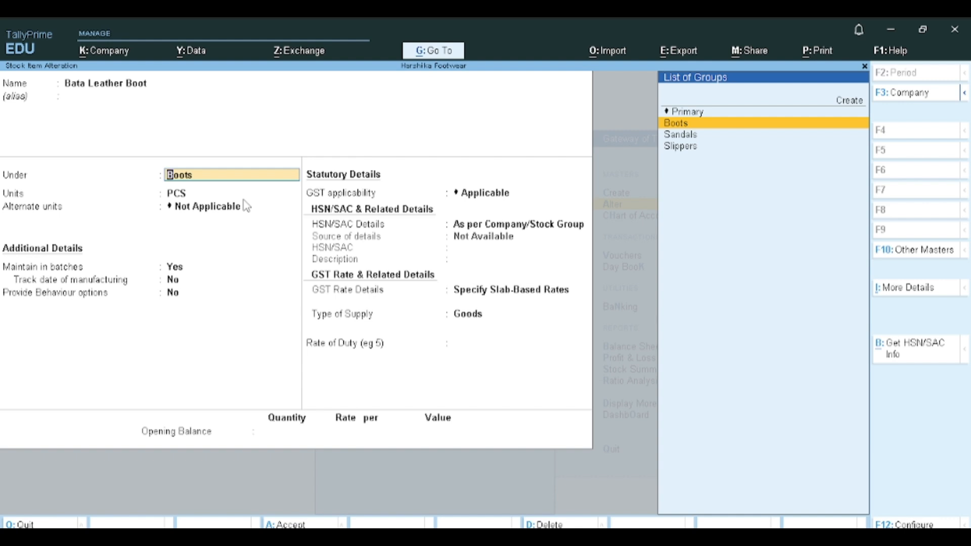
key("Return")
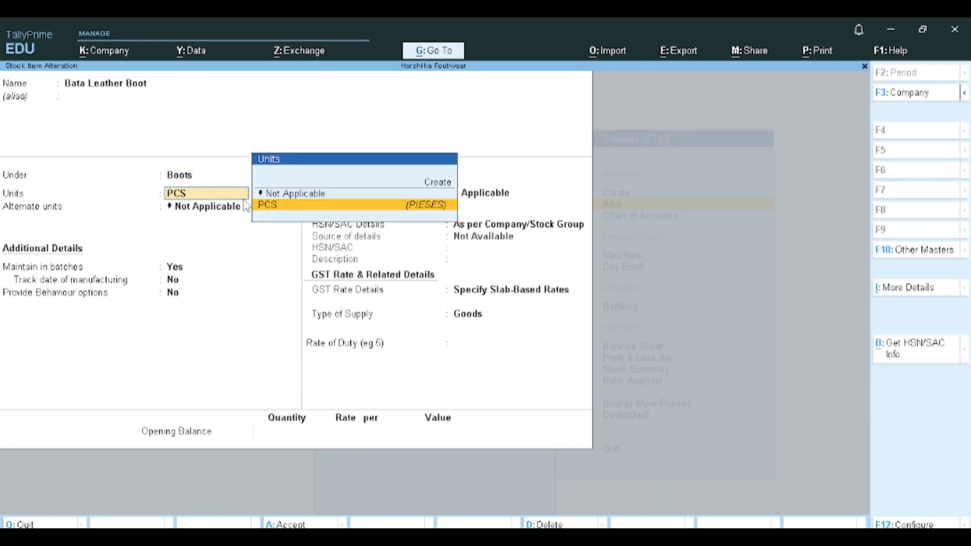
key("Return")
Set "Use Stock Category for Stock Items" to Yes in the stock item configuration and accept it
key("F12")
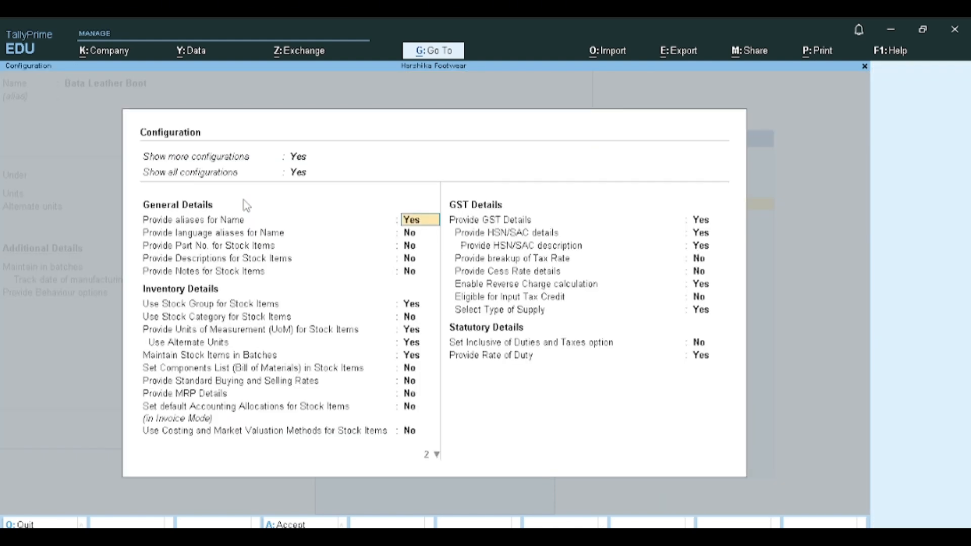
key("Return")
key("Return")
key("Return")
key("Return")
key("Return")
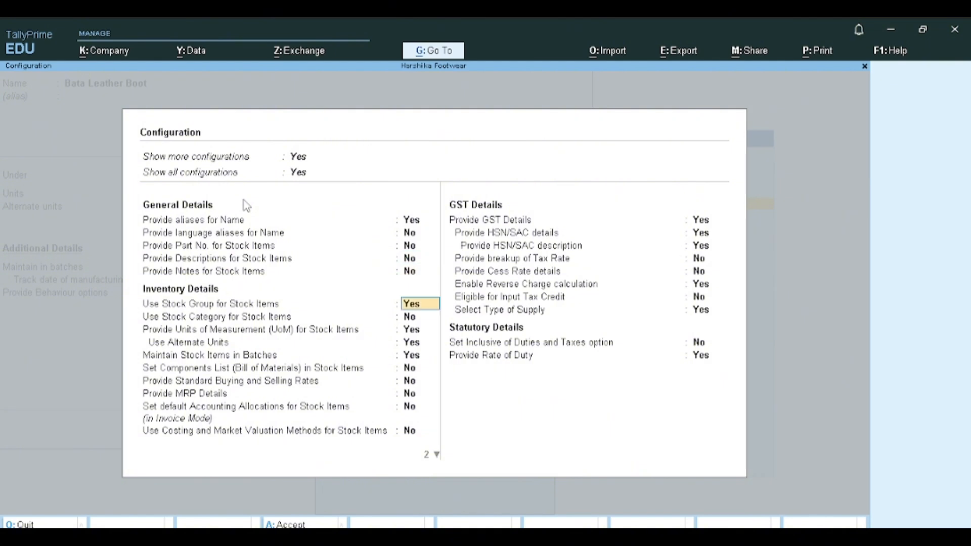
key("Return")
type("y")
key("Return")
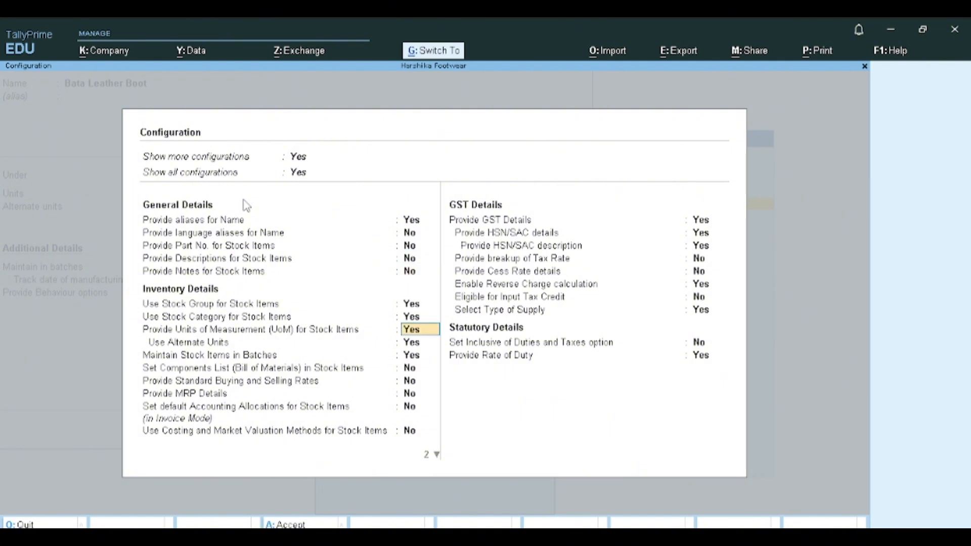
key("ctrl+a")
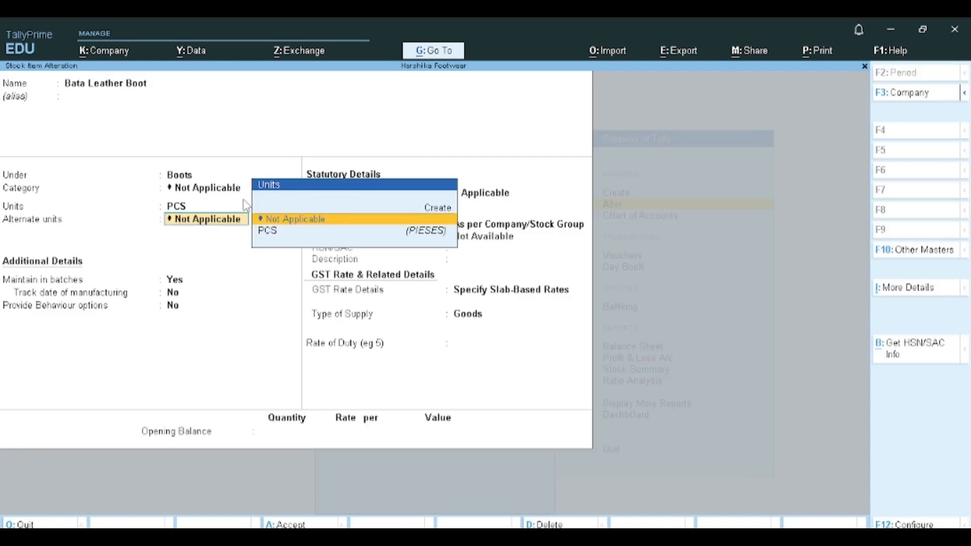
Assign the Bata category to the Bata Leather Boot stock item and save the alteration
key("BackSpace")
key("BackSpace")
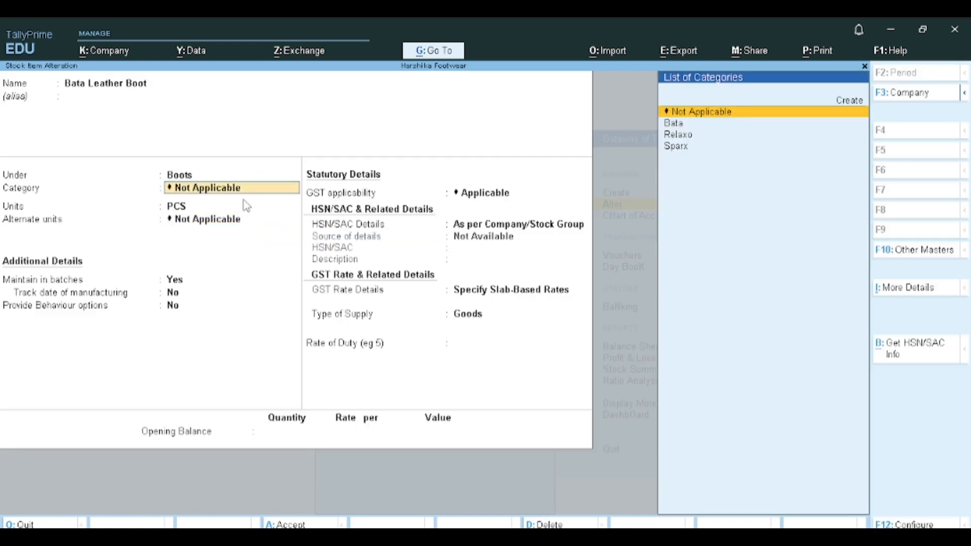
key("Down")
key("Down")
key("Up")
key("Return")
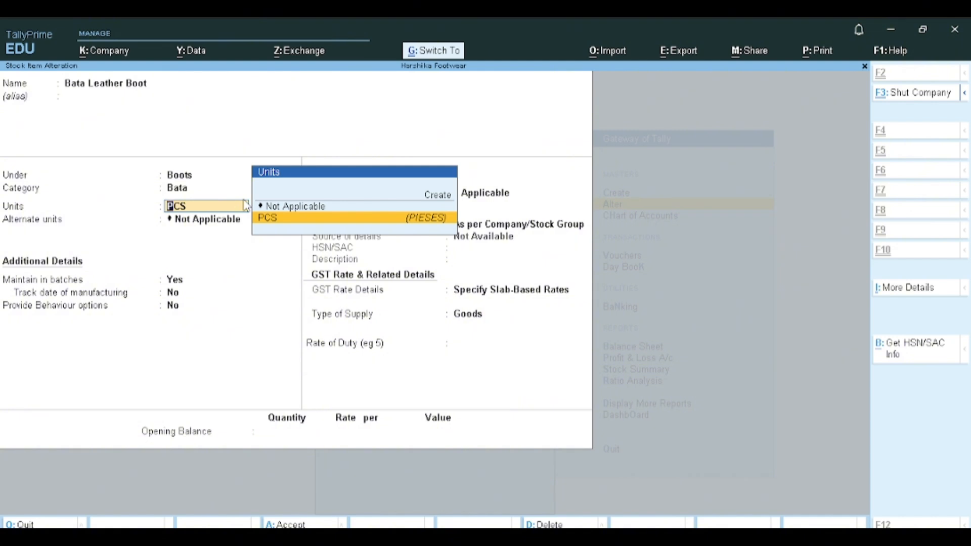
key("Return")
key("ctrl+a")
Check the category assigned to the Bata Sports Boots and Relaxo Sandles for Man stock items
key("Down")
key("Return")
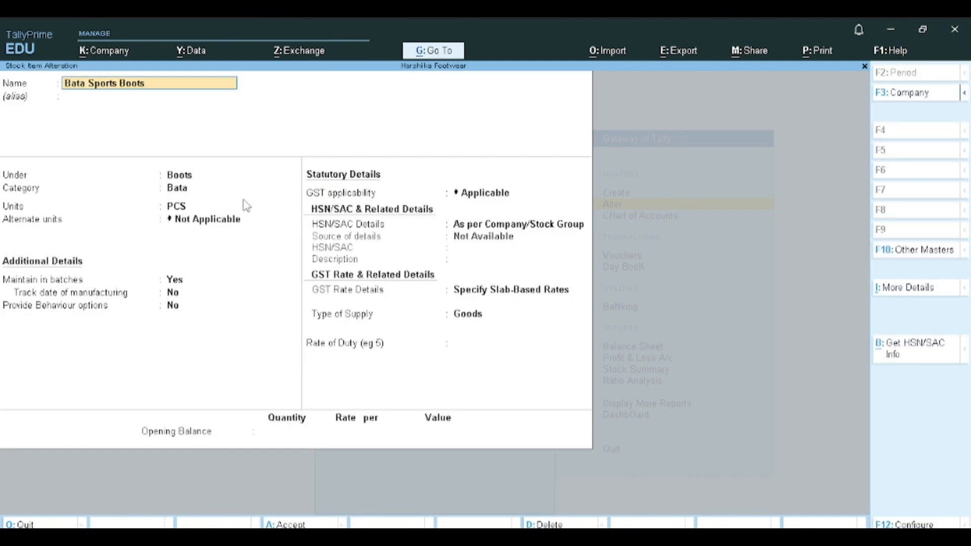
key("Escape")
key("Escape")
key("Return")
key("Down")
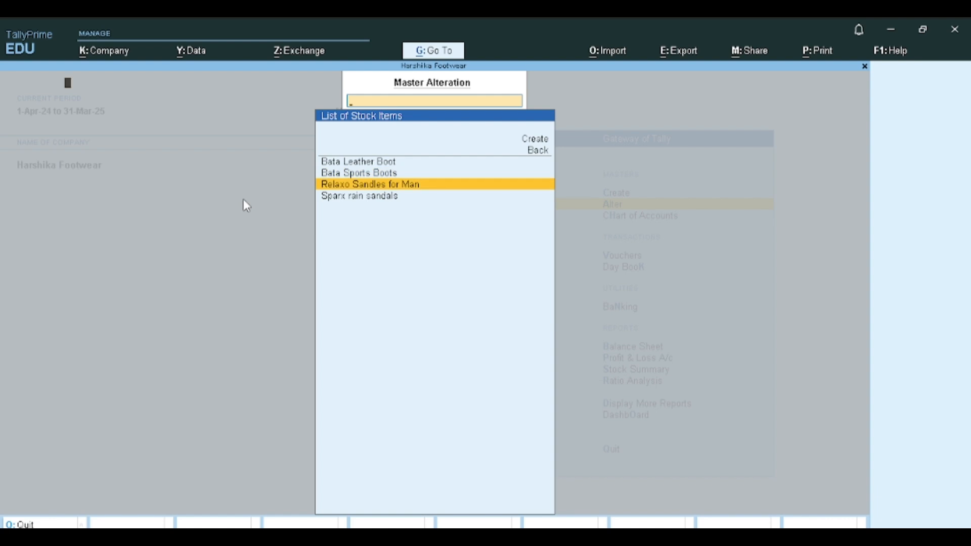
key("Return")
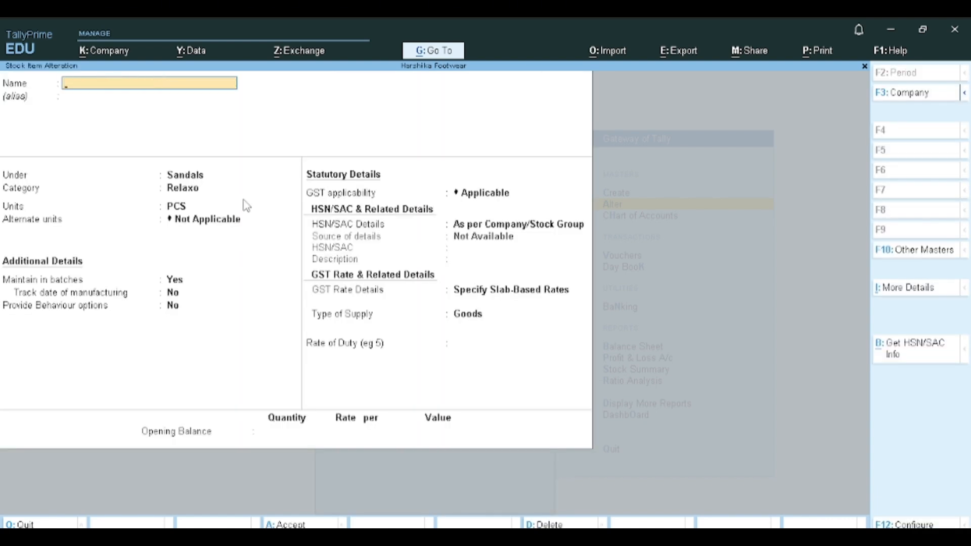
Assign the Sparx category to the Sparx rain sandals stock item
key("Down")
key("Return")
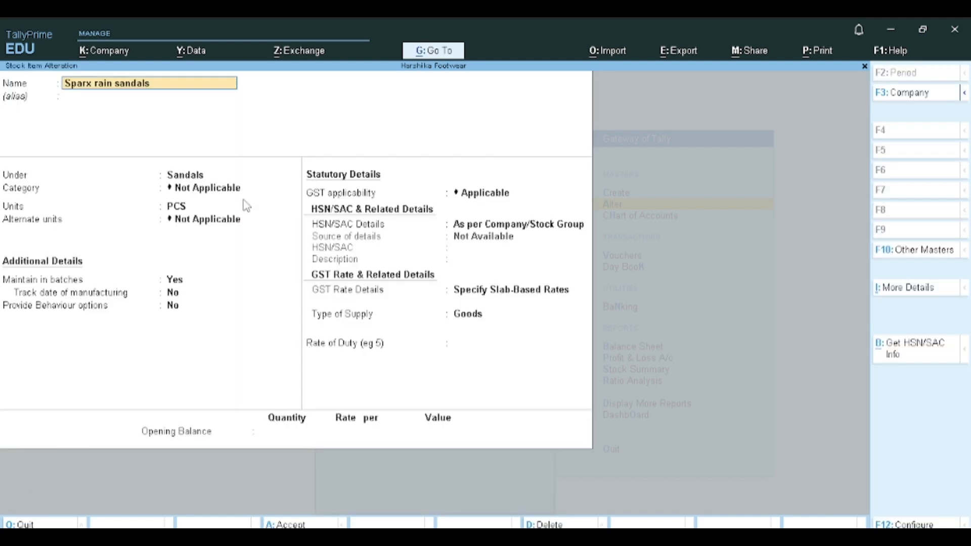
key("Return")
key("Return")
key("Down")
key("Down")
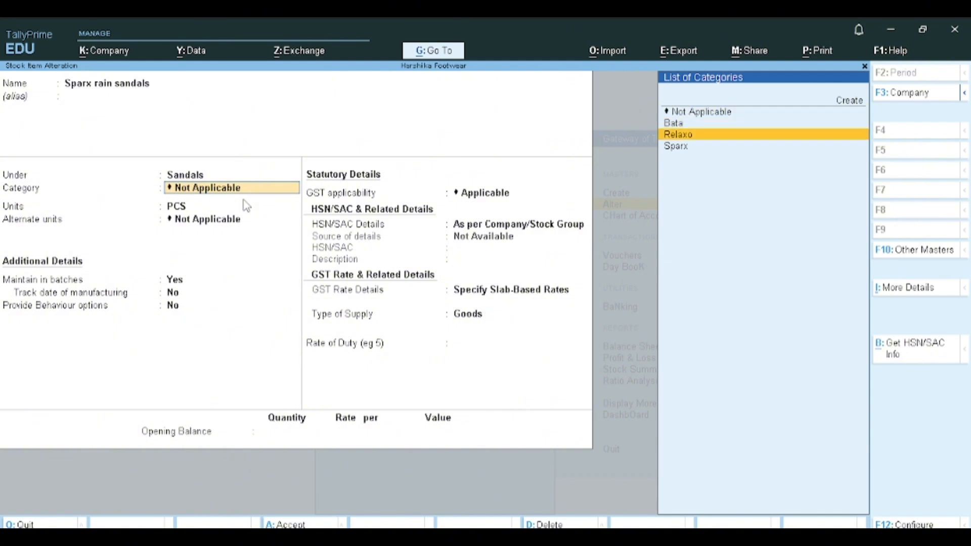
key("Down")
key("Return")
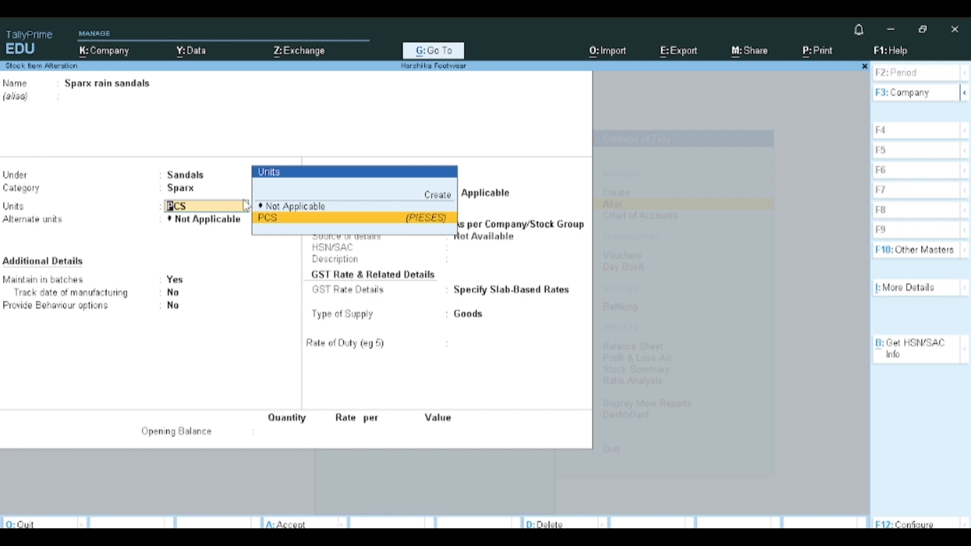
Review the stock group and stock category options in the stock item configuration
key("F12")
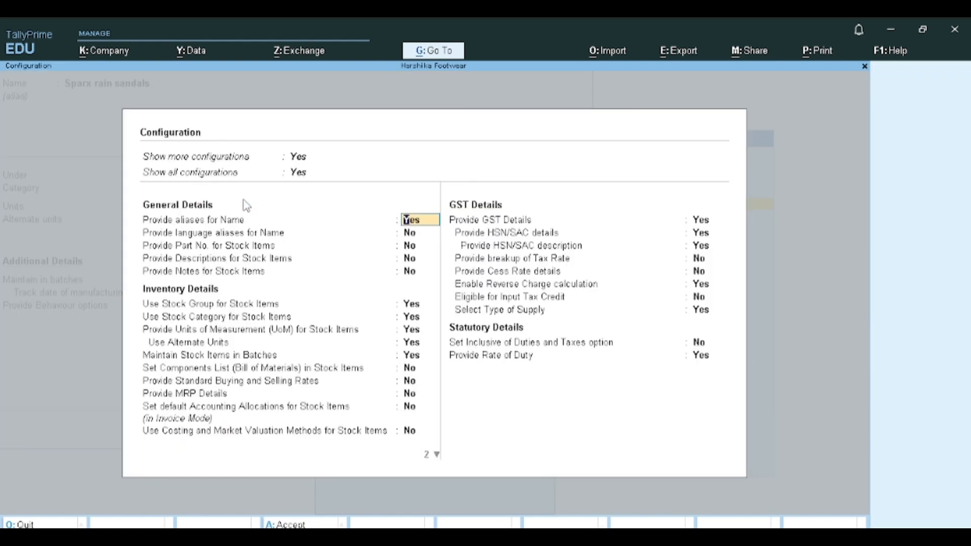
key("Down")
key("Down")
key("Down")
key("Down")
key("Down")
key("Down")
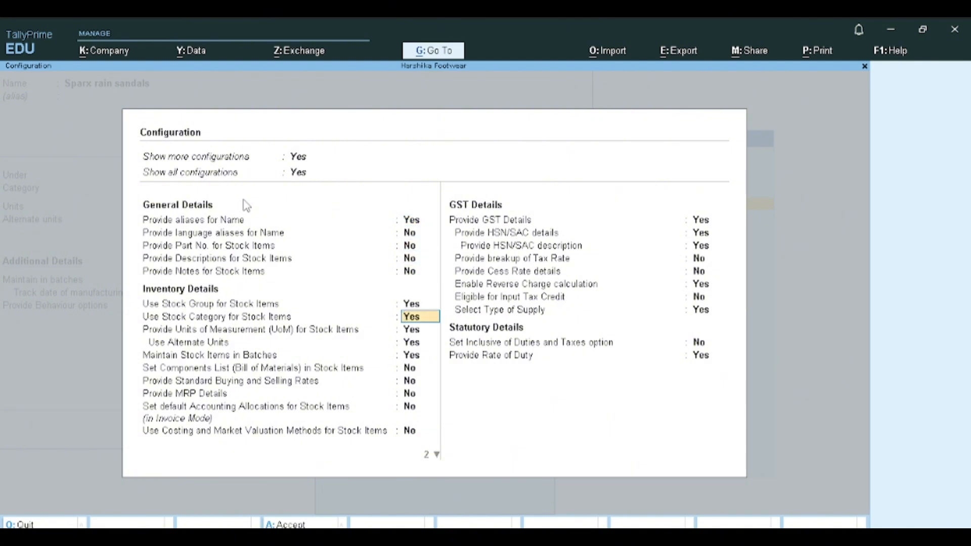
key("Up")
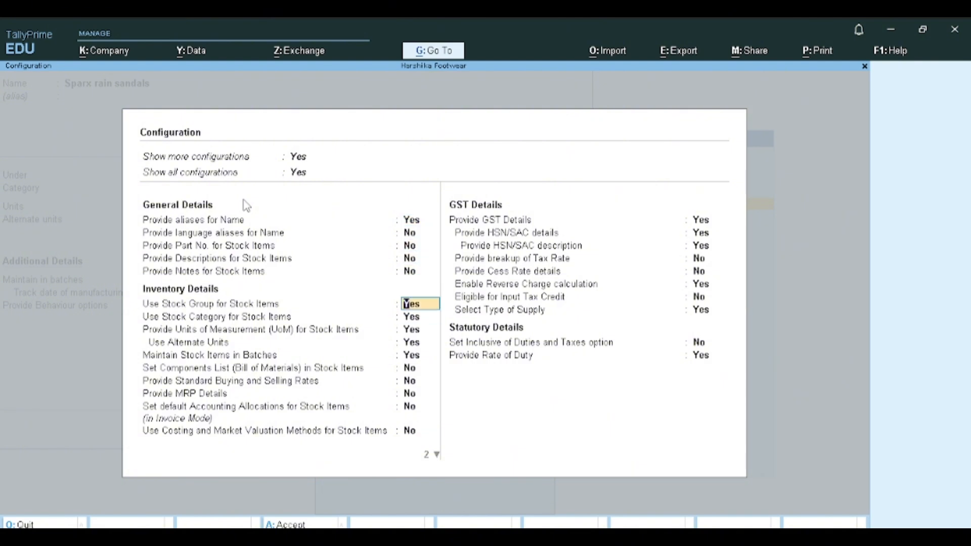
key("ctrl+a")
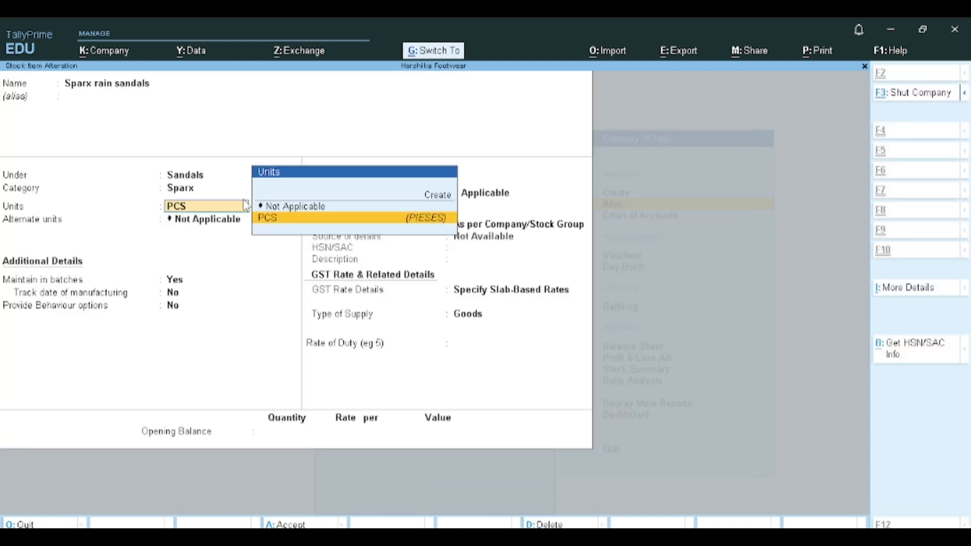
Examine the slab-based GST rate details of the Sparx rain sandals item, then return to the Gateway of Tally
key("Return")
key("Return")
key("Return")
key("Return")
key("Return")
key("Return")
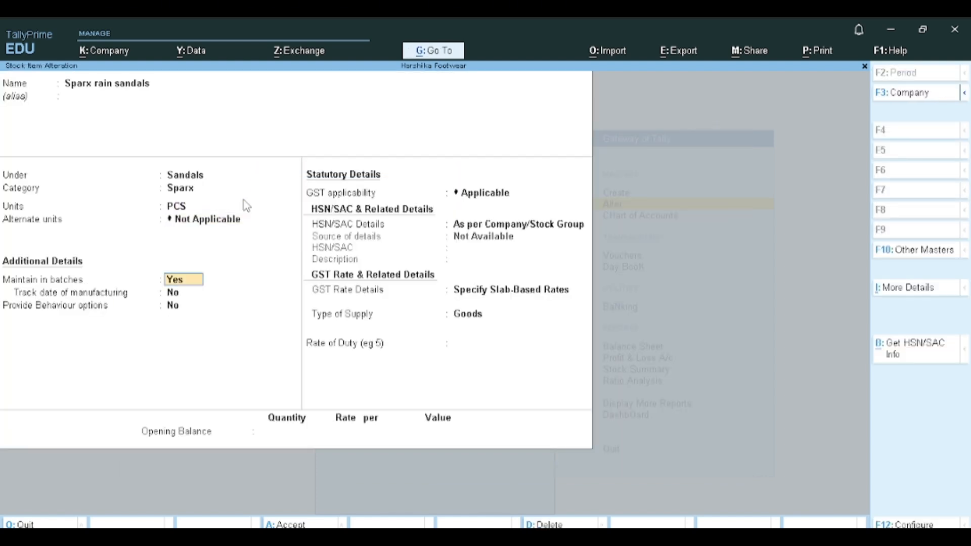
key("Return")
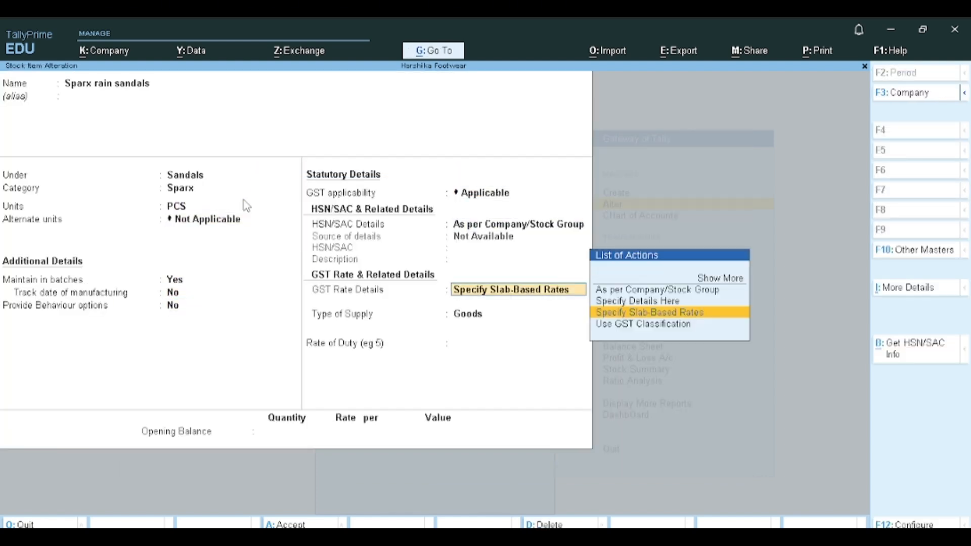
key("Return")
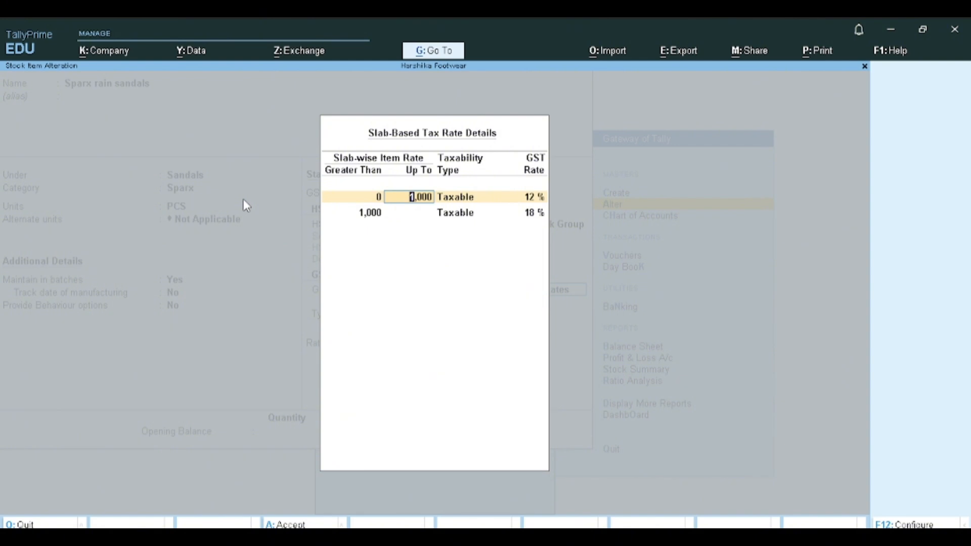
key("Escape")
key("Escape")
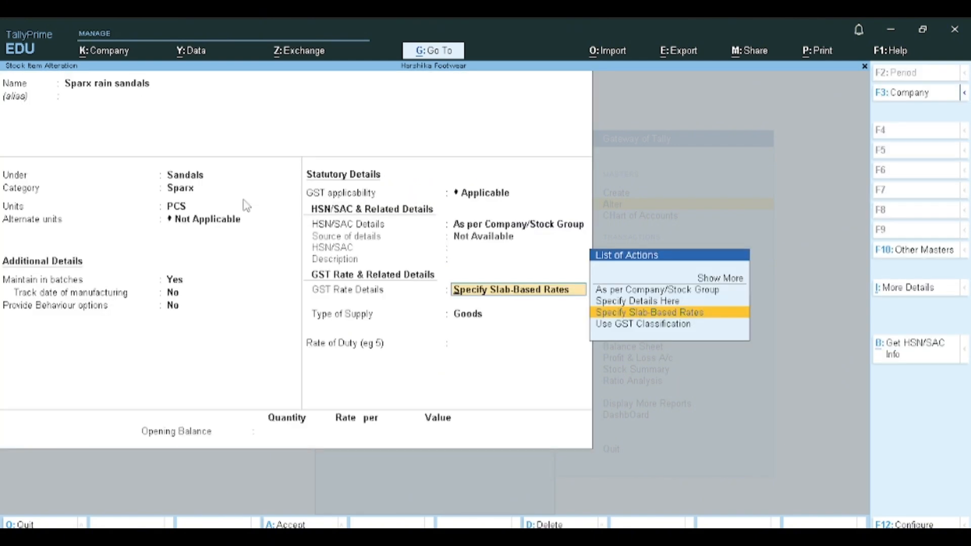
key("BackSpace")
key("Escape")
key("Escape")
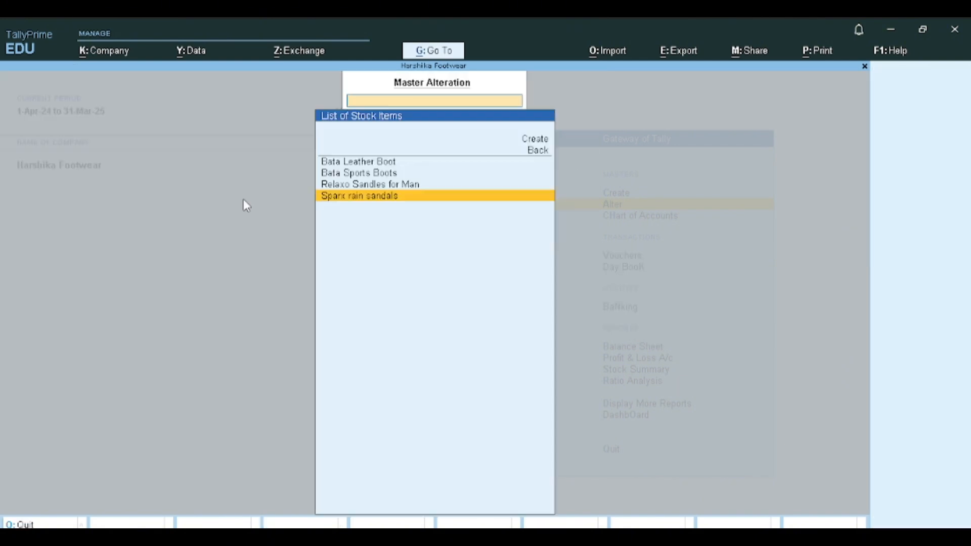
key("Escape")
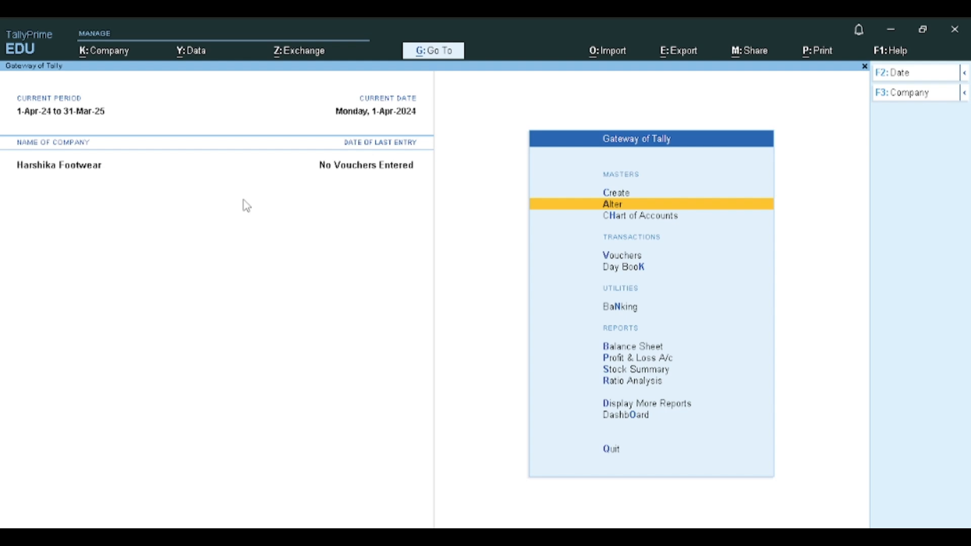
Open the CGST ledger for alteration to check it, leaving it unmodified
key("Return")
key("Down")
key("Return")
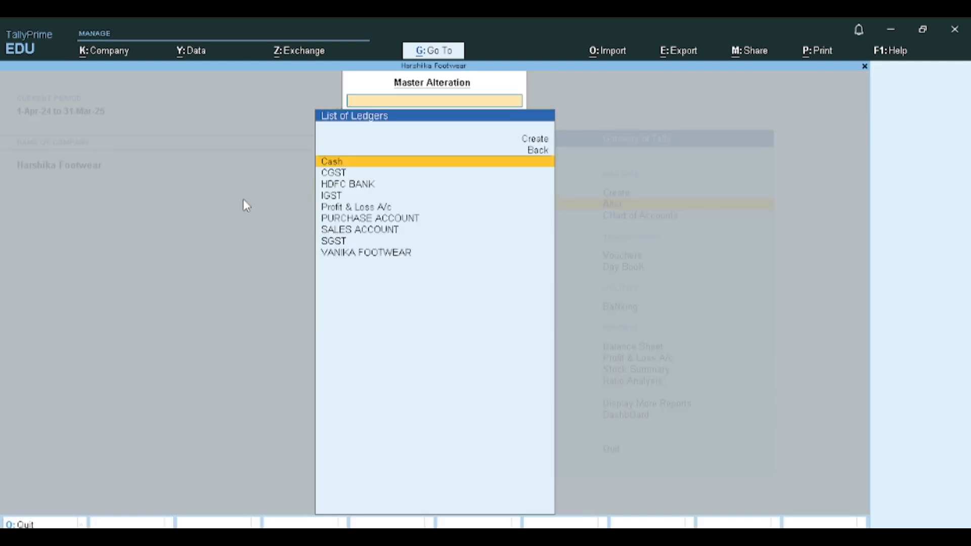
key("Down")
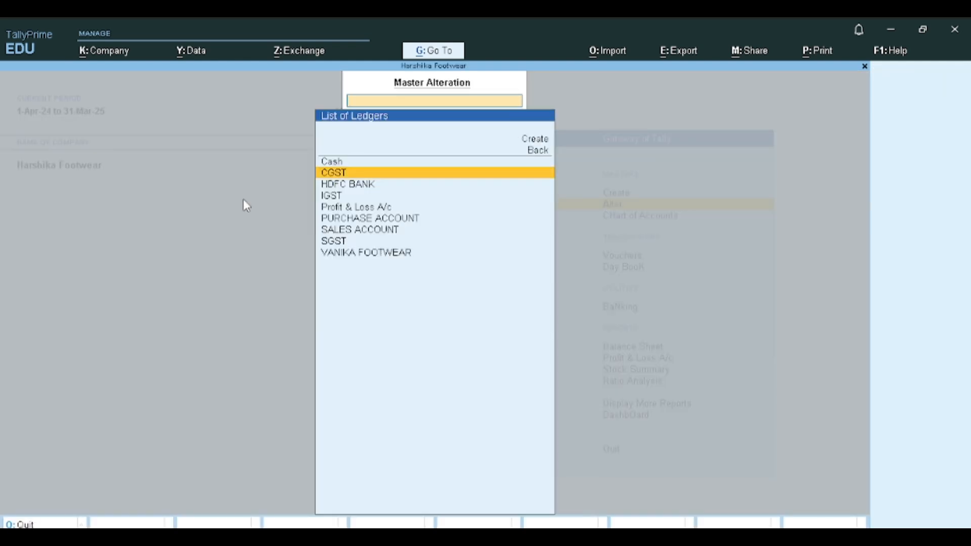
key("Return")
key("Escape")
Review the Sales Account ledger's group and GST details, and return to the Gateway of Tally
key("Down")
key("Down")
key("Down")
key("Down")
key("Down")
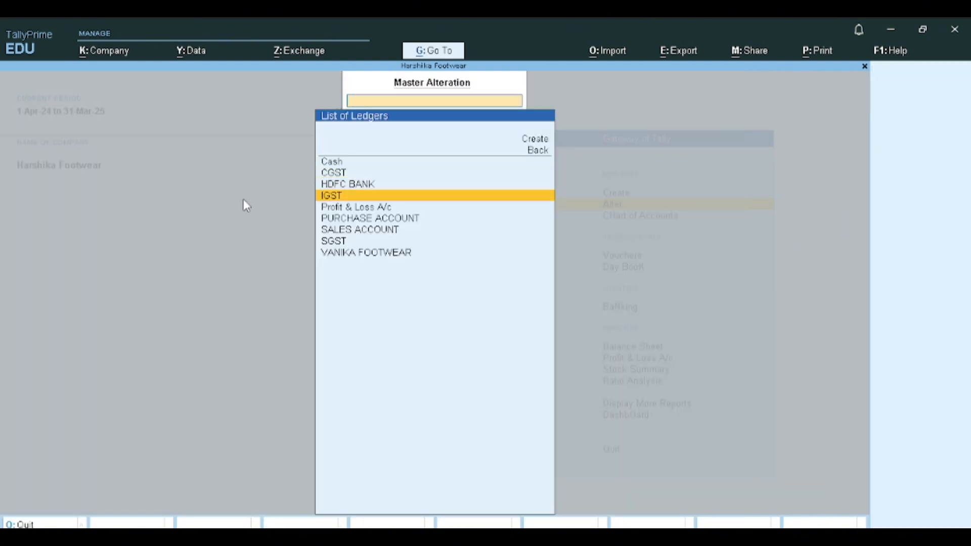
key("Return")
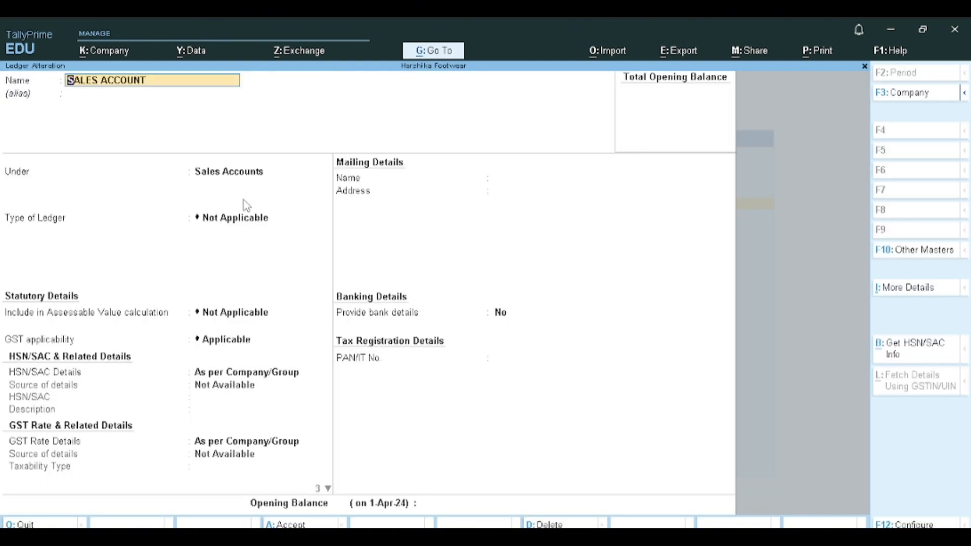
key("BackSpace")
key("Escape")
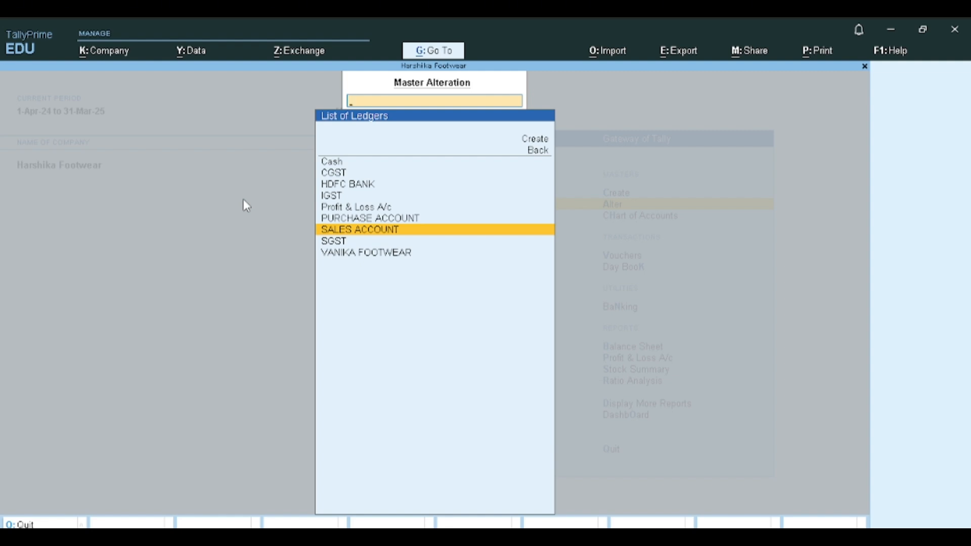
key("Escape")
key("Escape")
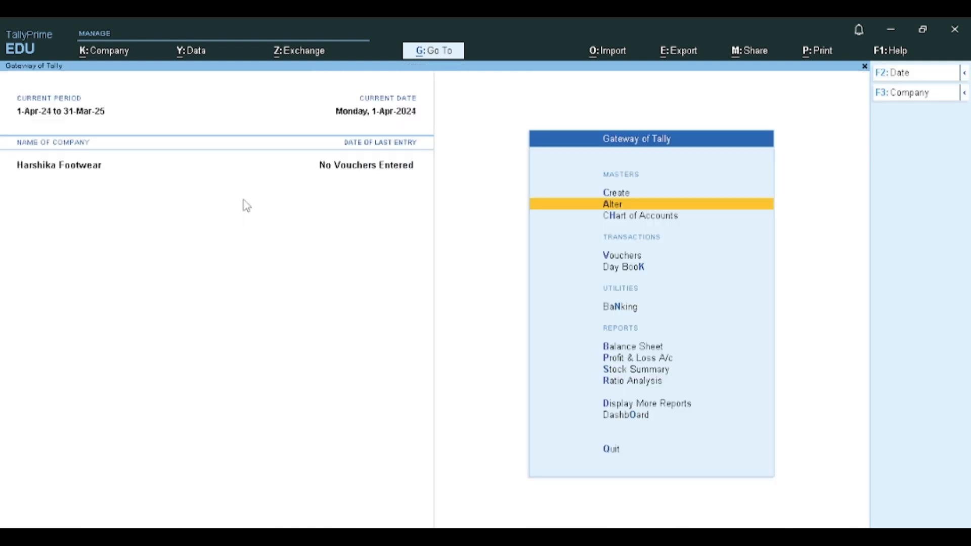
Open a new receipt voucher
key("Down")
key("Down")
key("Return")
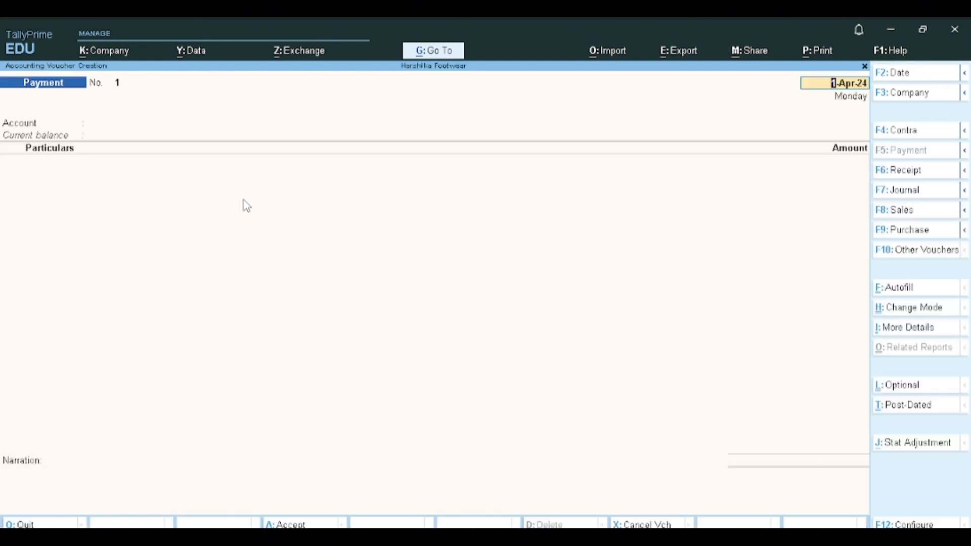
key("F6")
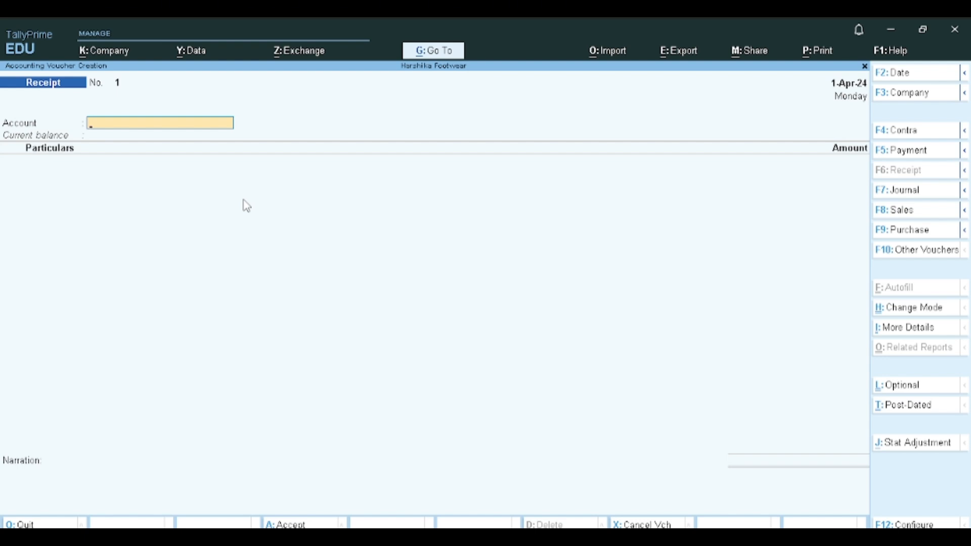
Try to create a ledger named Hdfc Bank from the receipt's account field
key("alt+c")
type("Hdfc")
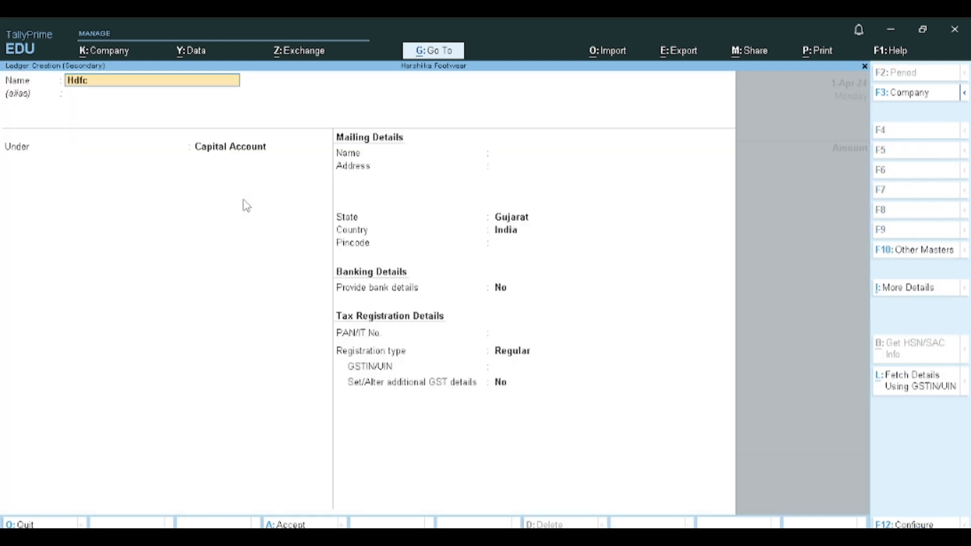
type(" Bank")
key("Return")
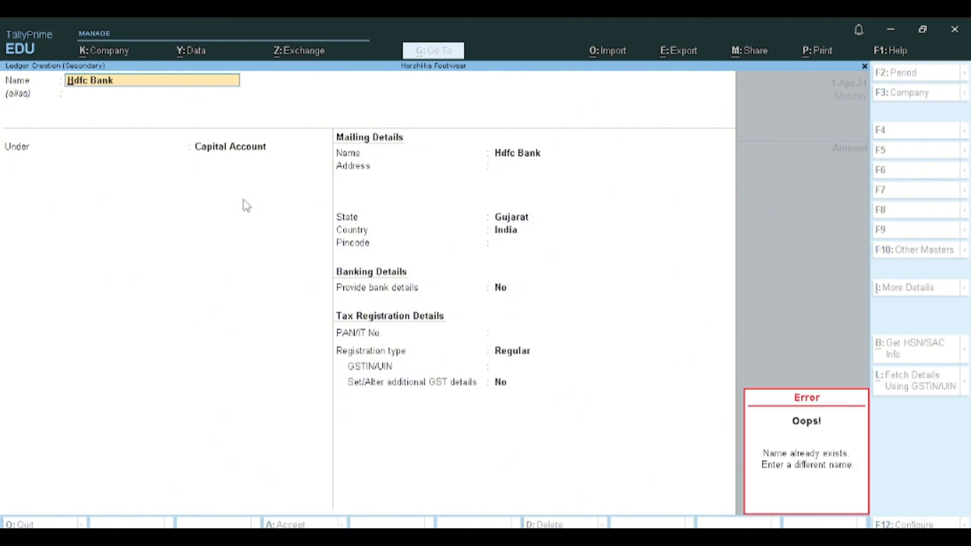
key("BackSpace")
key("Escape")
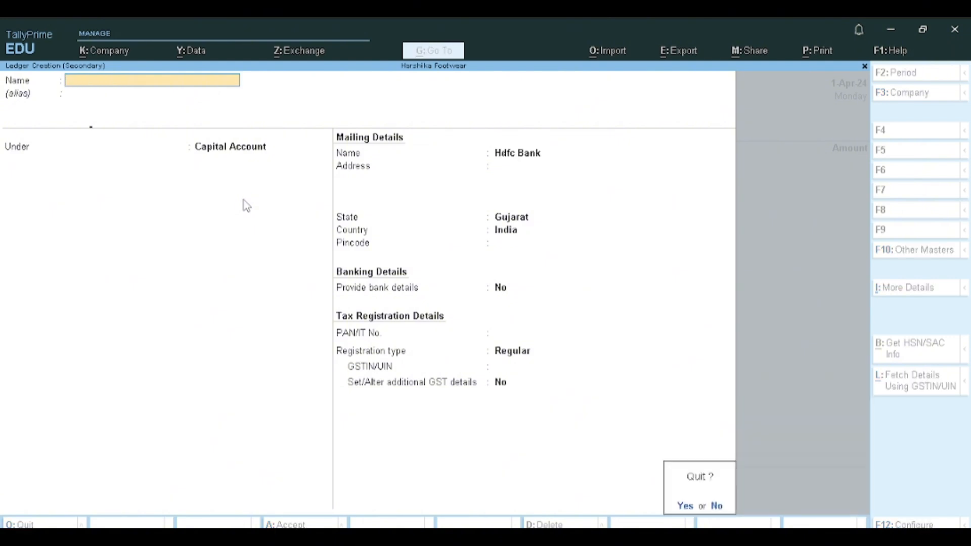
key("Return")
Fill the receipt voucher with HDFC BANK as the account and Cash as the particulars for 100000
type("H")
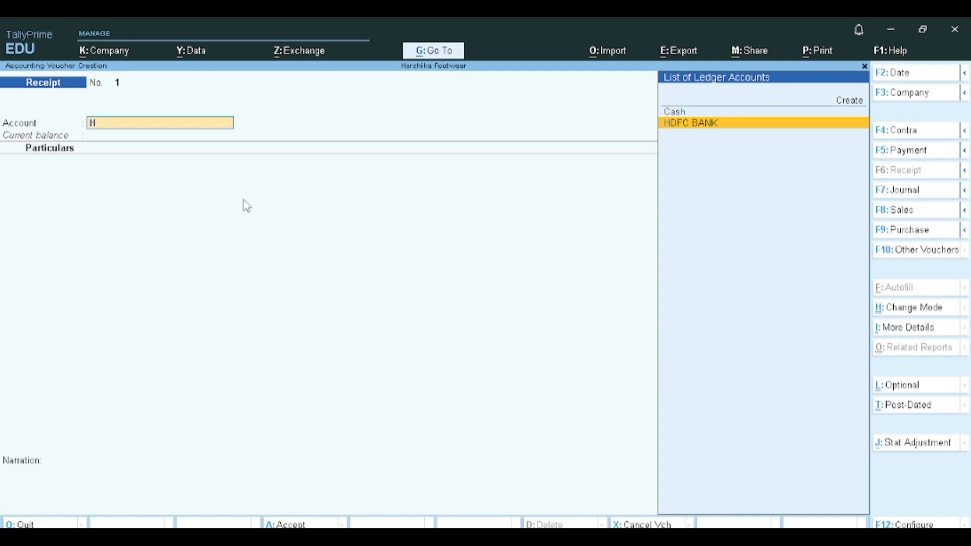
key("Return")
key("BackSpace")
key("Return")
type("Cash")
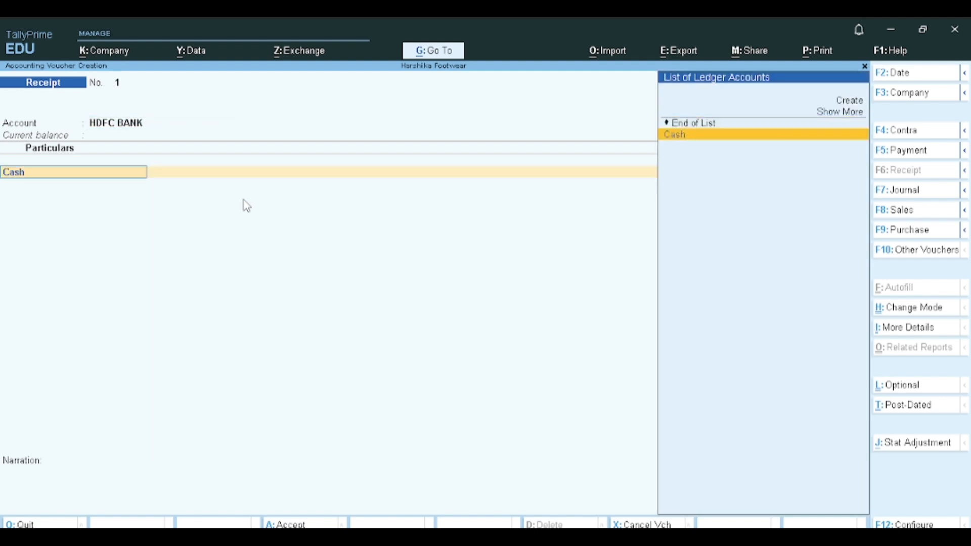
key("Return")
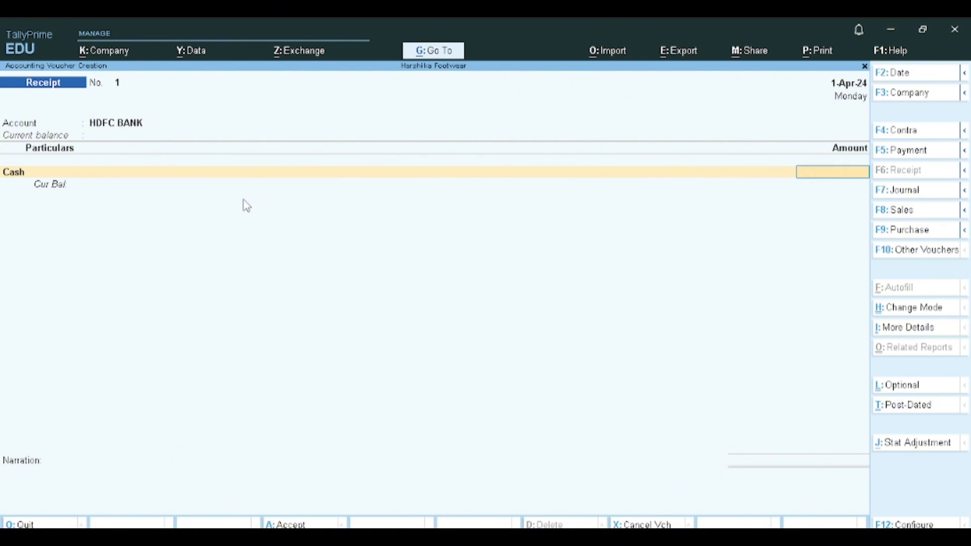
type("100000")
key("Return")
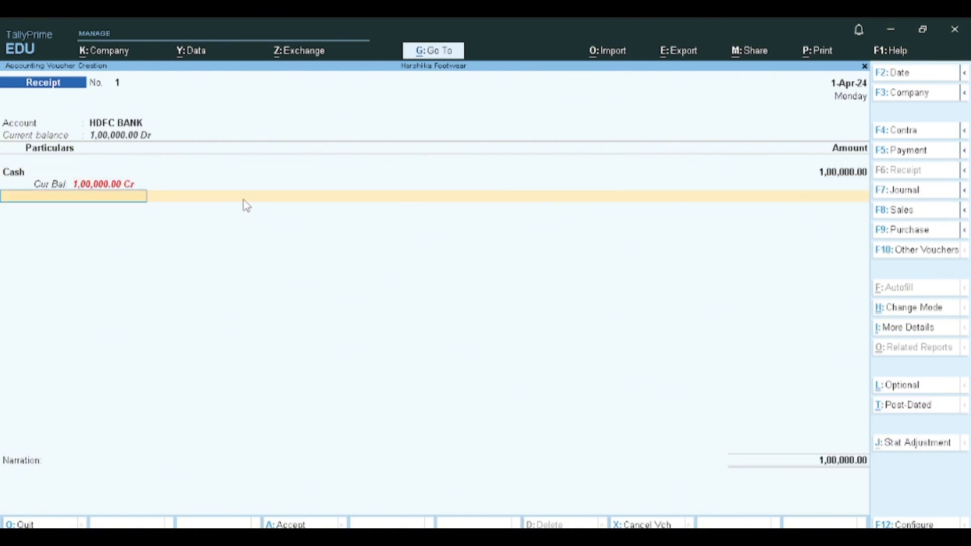
Open the Cash ledger from the receipt line, try an opening balance of 100000, and clear it again
key("BackSpace")
key("BackSpace")
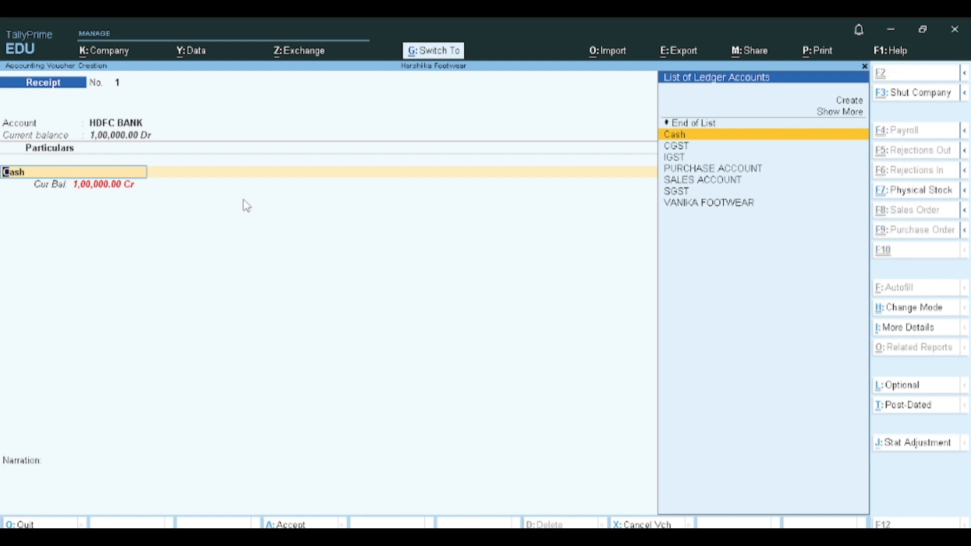
key("ctrl+Return")
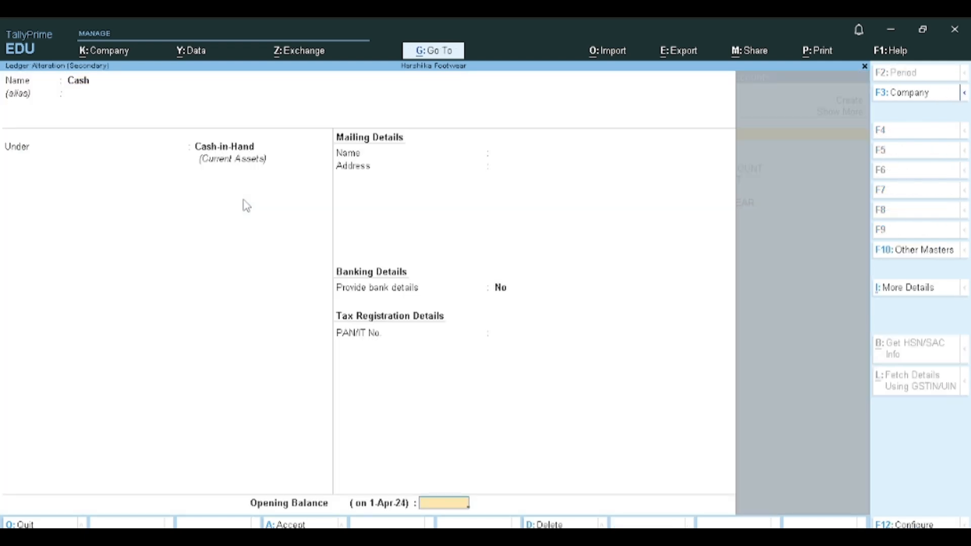
type("100000")
key("BackSpace")
key("BackSpace")
key("BackSpace")
key("BackSpace")
key("BackSpace")
key("BackSpace")
key("Return")
key("Return")
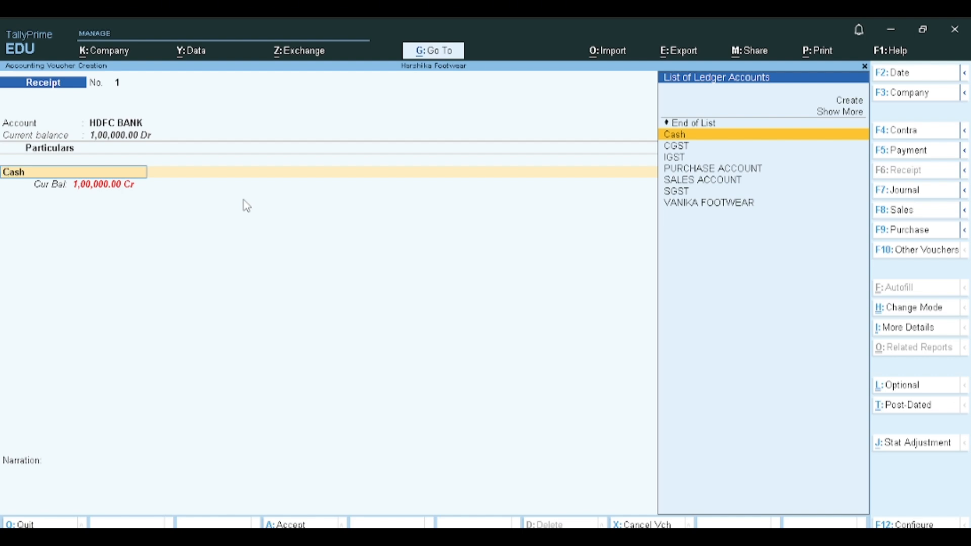
Switch to a journal voucher and search for a capital ledger on the debit line
key("F7")
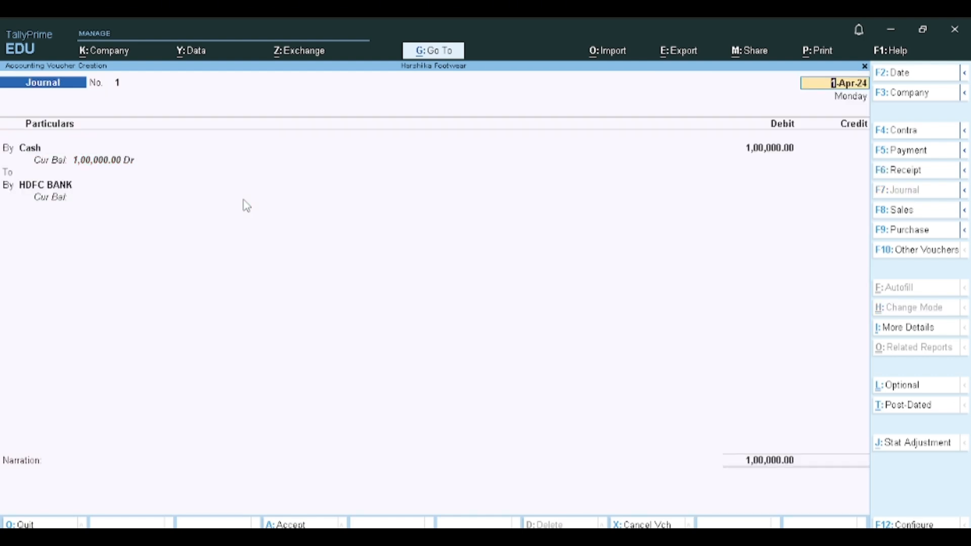
key("Return")
type("C")
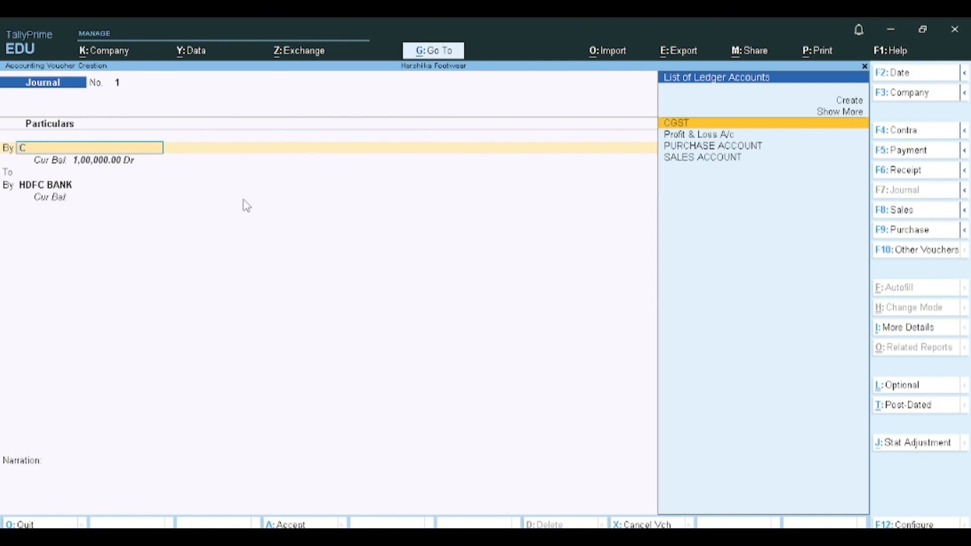
type("a")
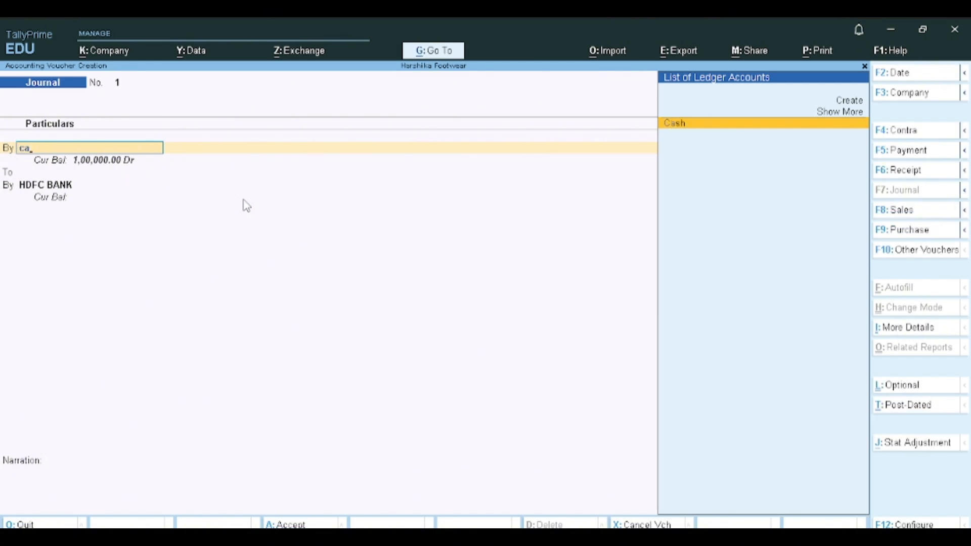
type("p")
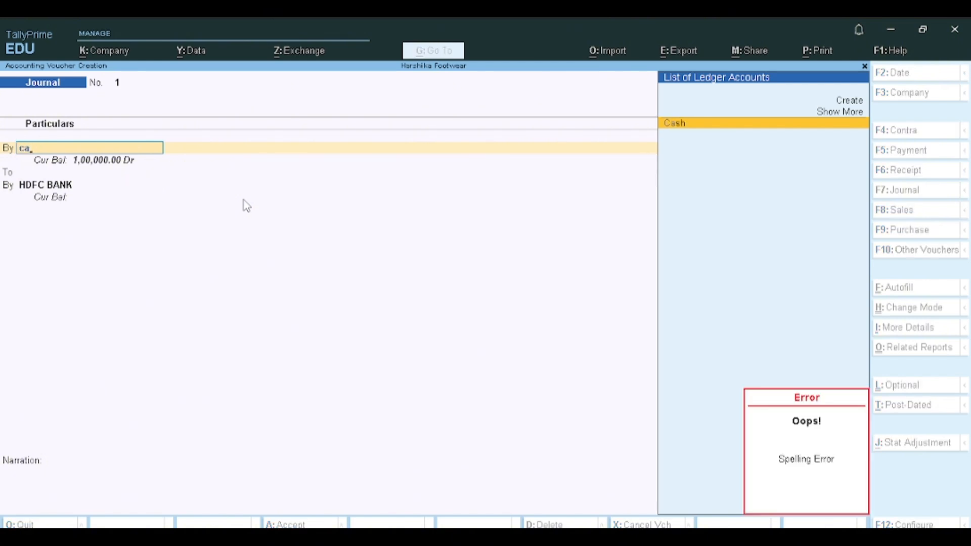
key("BackSpace")
key("BackSpace")
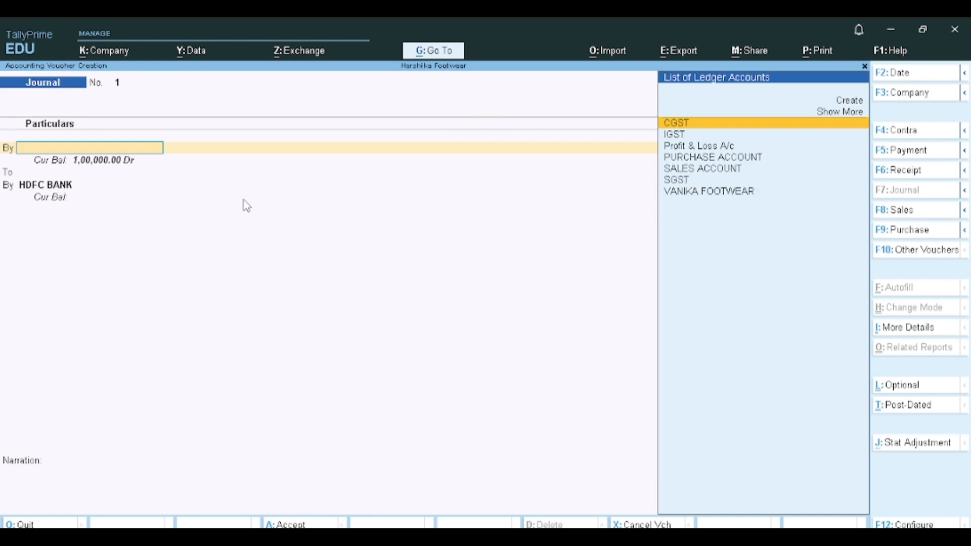
Create a ledger named Capital Account under the Capital Account group from the voucher line
key("alt+c")
type("C")
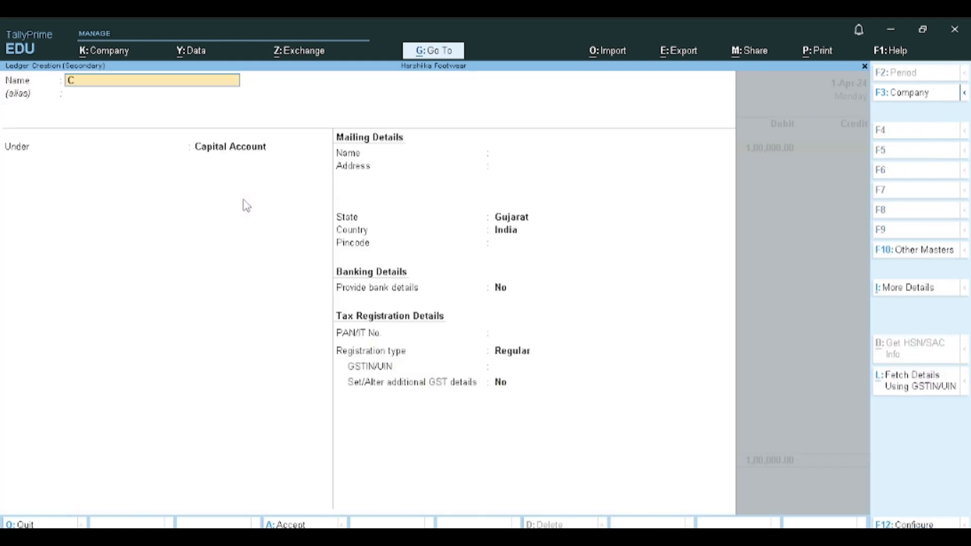
type("apital Account")
key("Return")
key("Return")
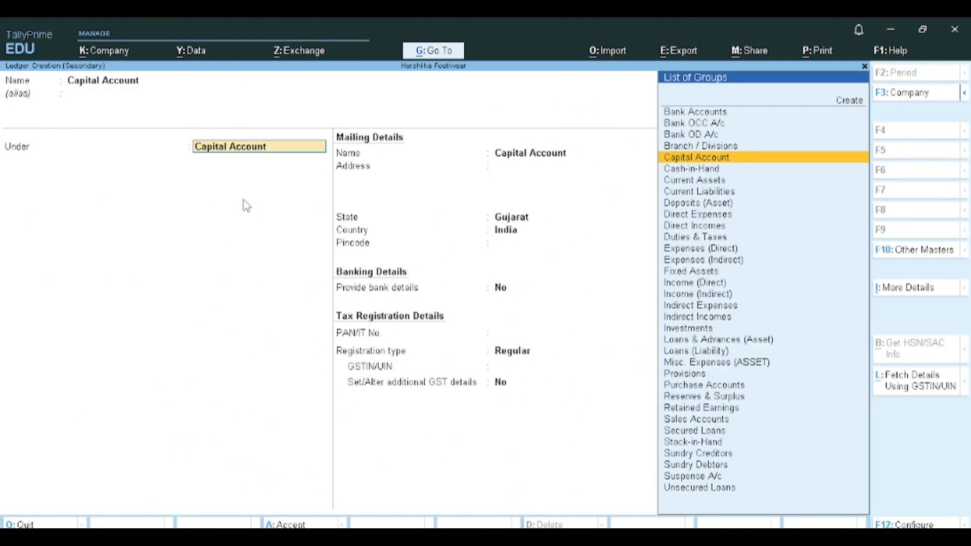
key("ctrl+a")
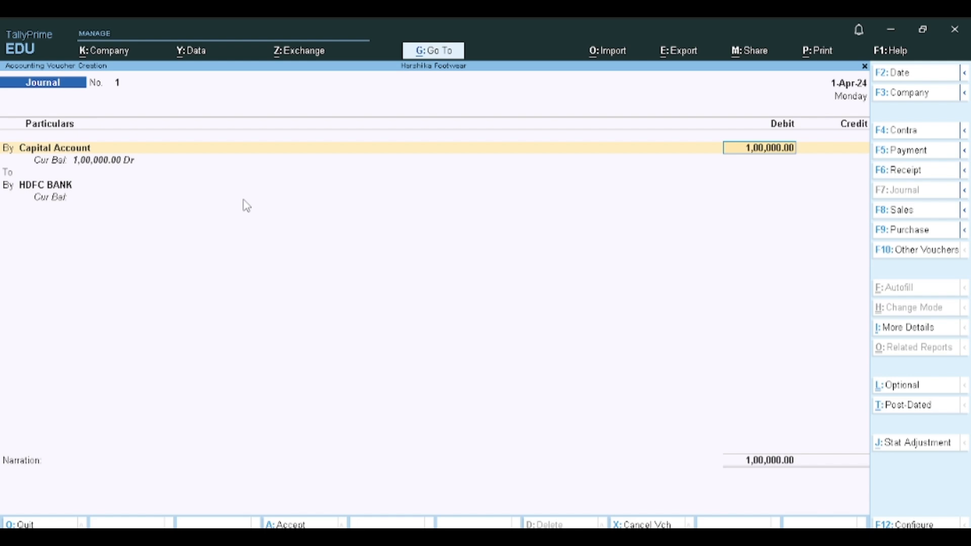
Switch back to the receipt voucher, receive 1000000 into Cash from Capital Account, and save it
key("BackSpace")
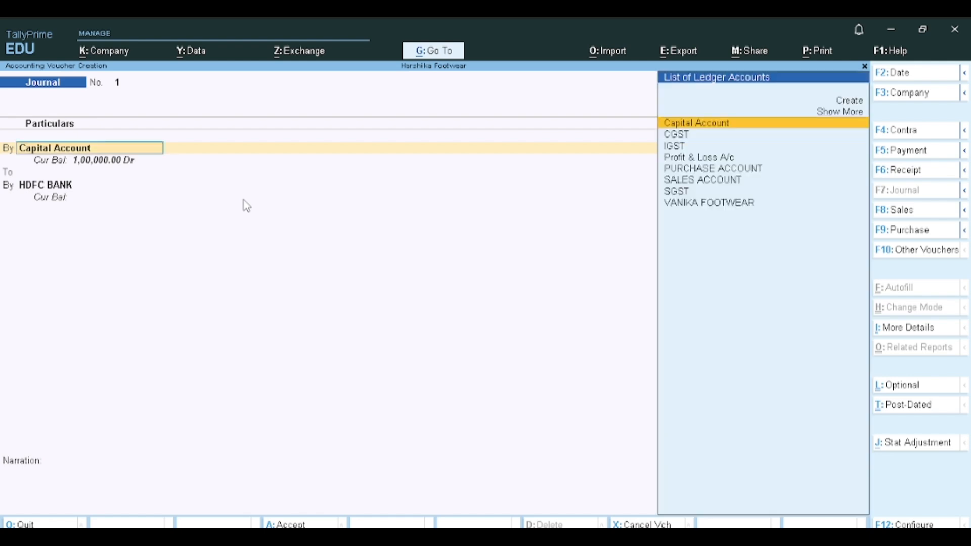
key("F6")
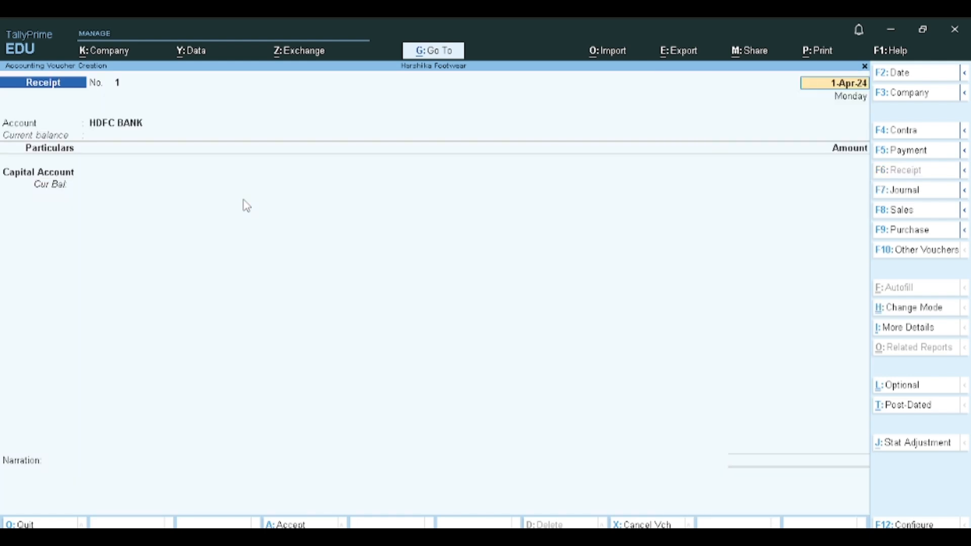
key("Return")
type("ca")
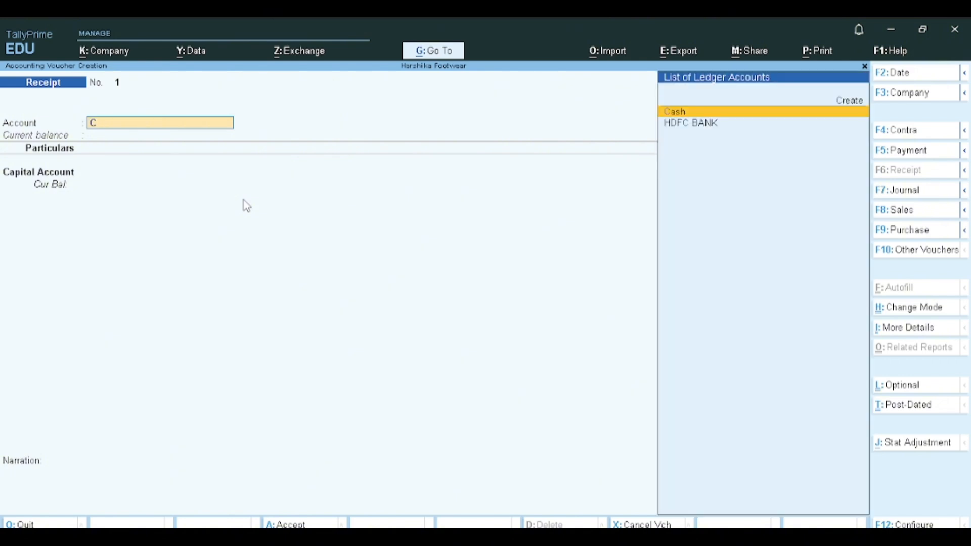
key("Return")
key("Return")
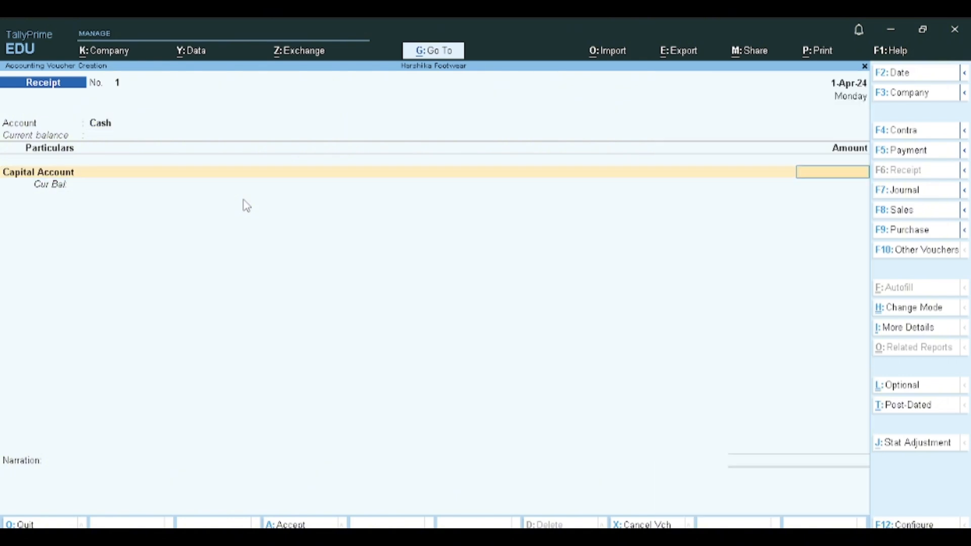
type("1000000")
key("Return")
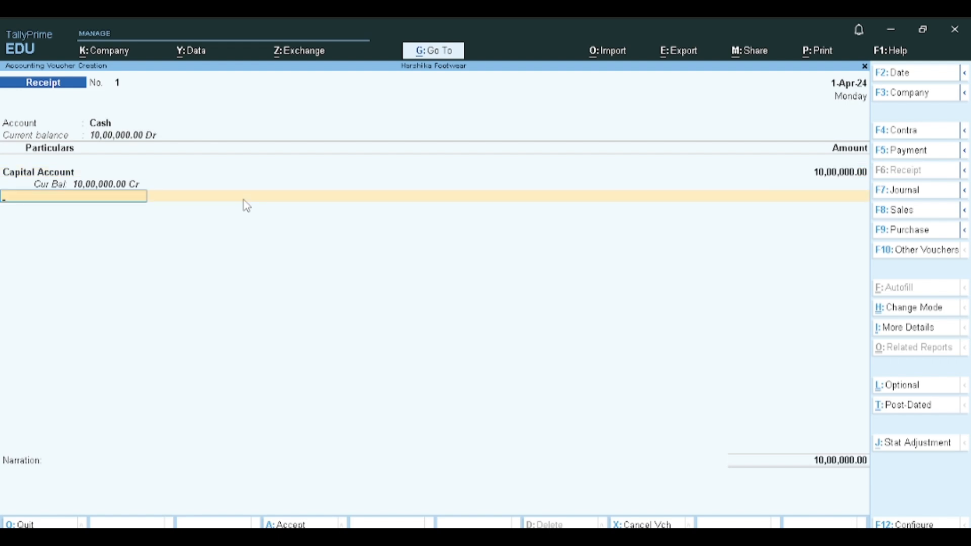
key("ctrl")
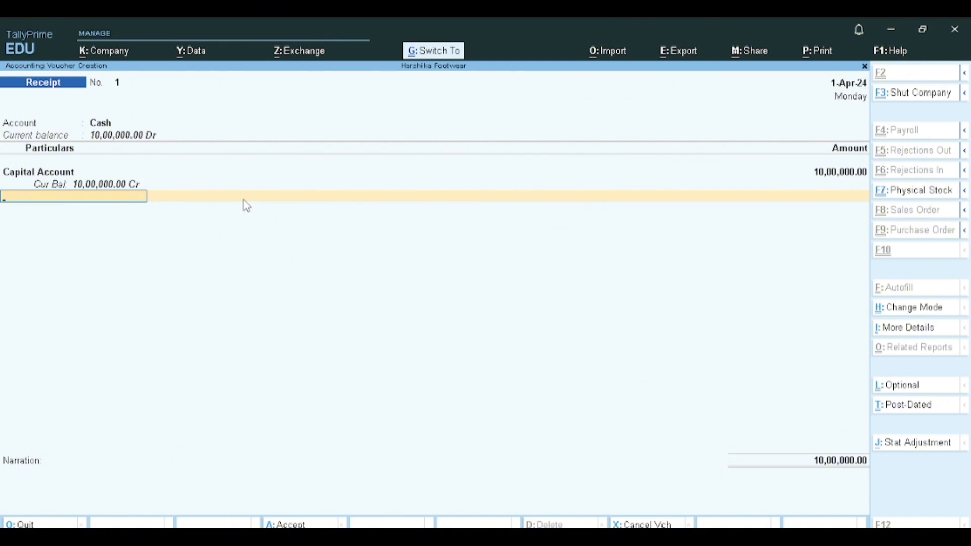
key("ctrl+a")
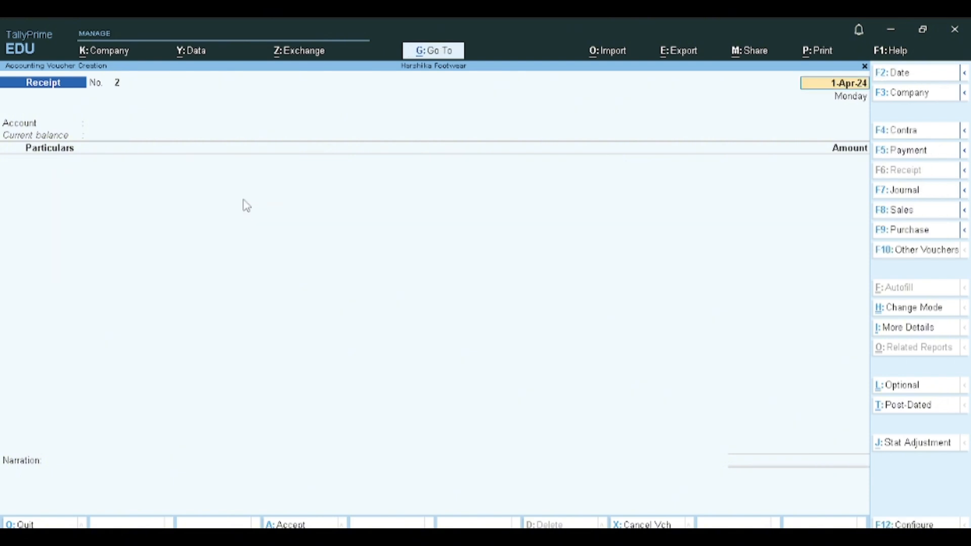
Switch to a payment voucher and choose Cash as the account to pay from
key("F5")
key("Return")
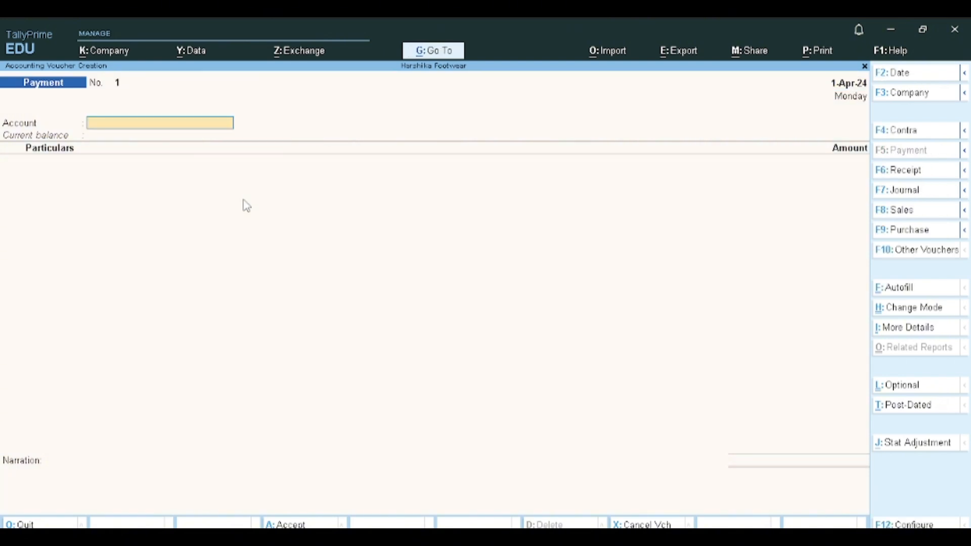
type("Hd")
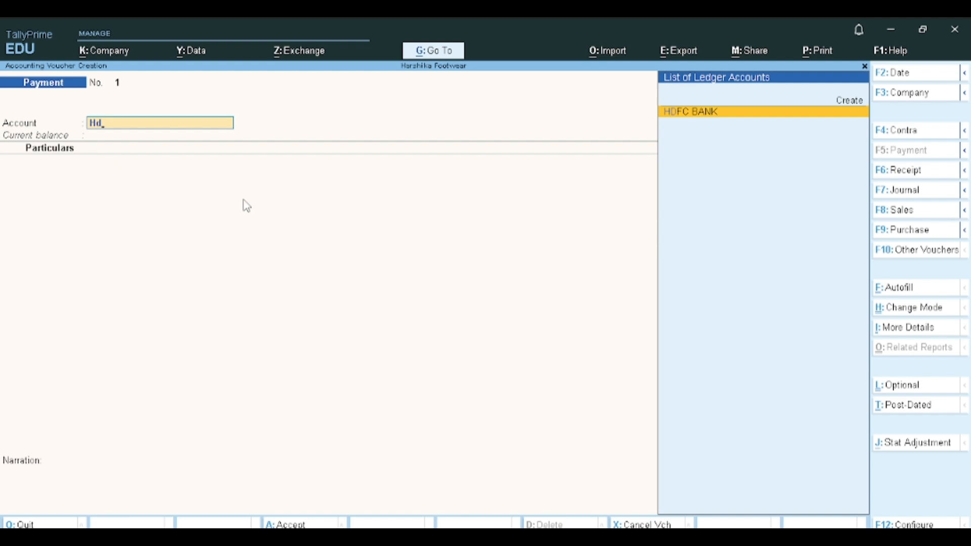
key("BackSpace")
key("BackSpace")
type("Ca")
key("Return")
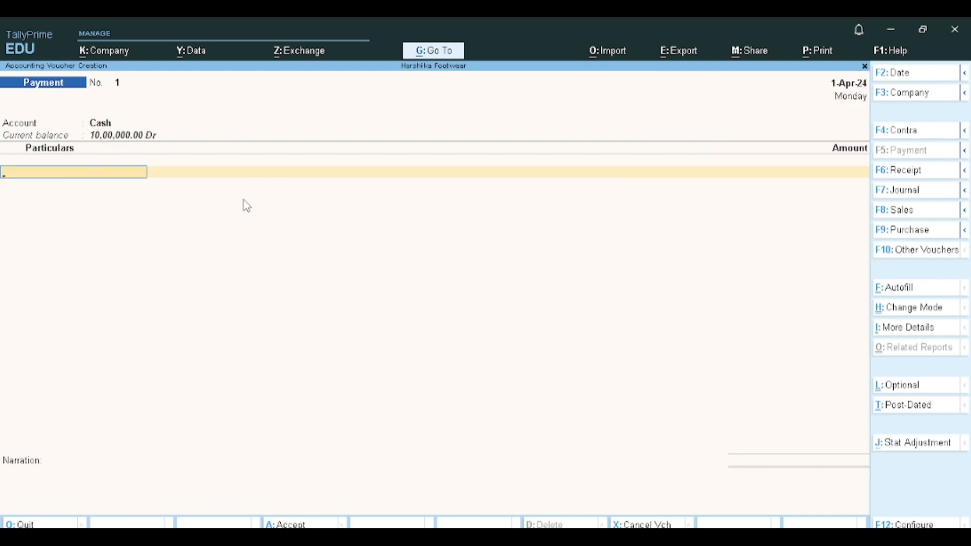
Enter a payment of 500000 to HDFC BANK, save the voucher, and leave voucher entry
type("Hd")
key("Return")
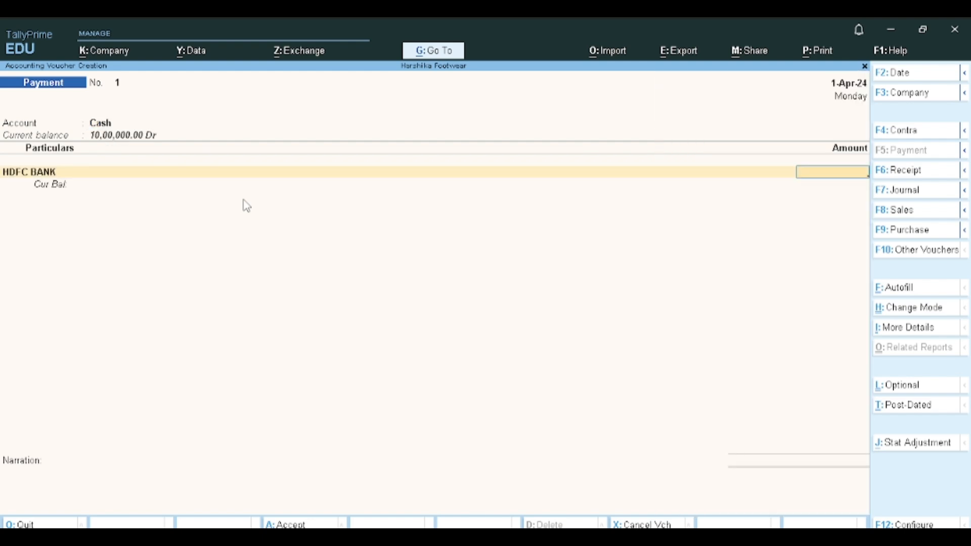
type("500000")
key("Return")
key("ctrl+a")
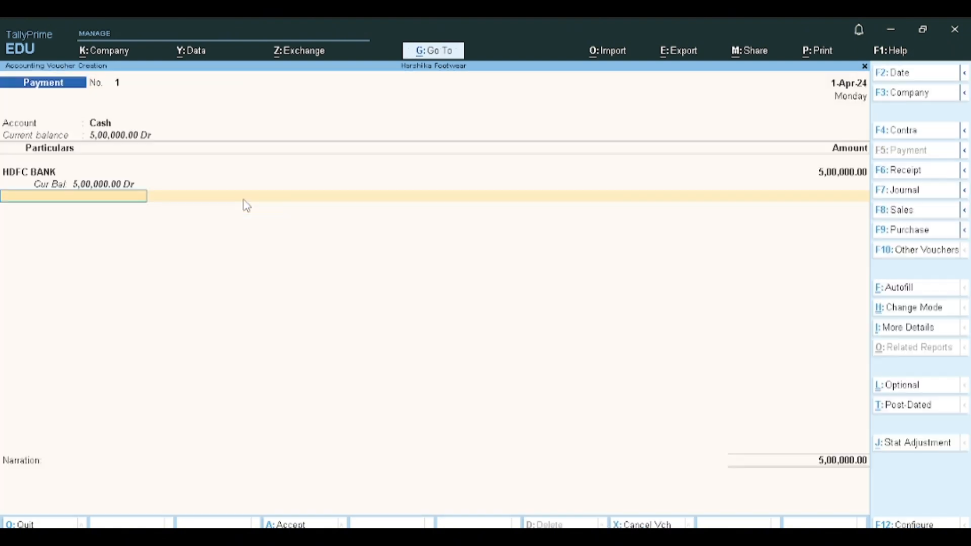
key("ctrl+a")
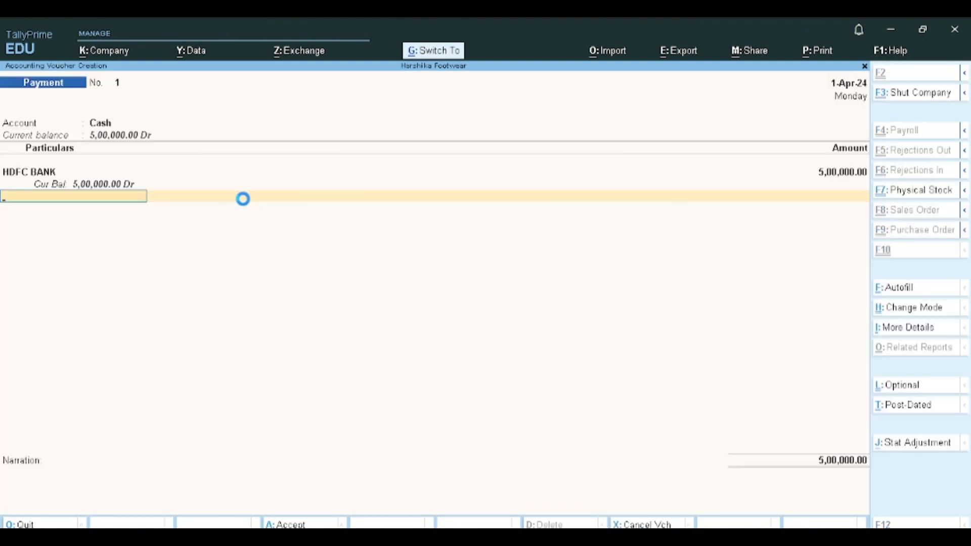
key("Escape")
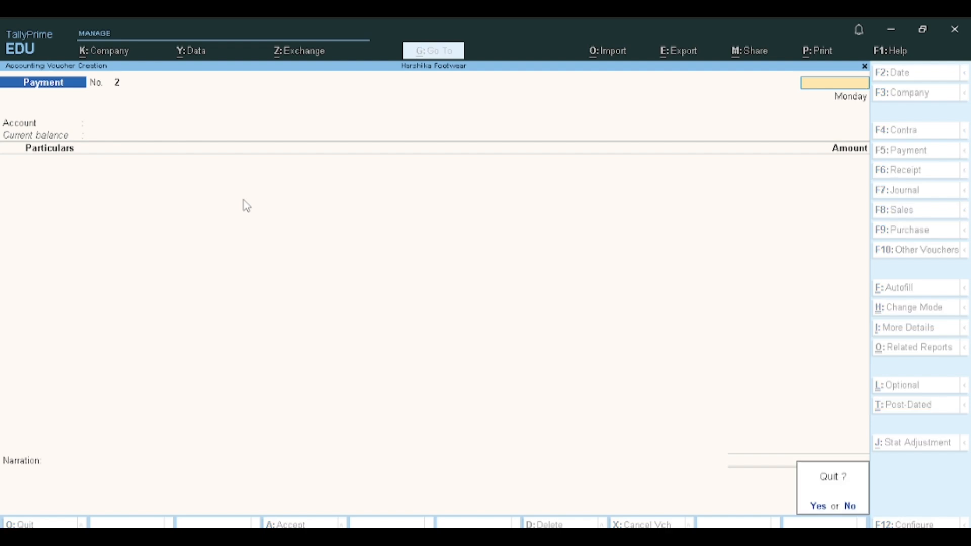
key("y")
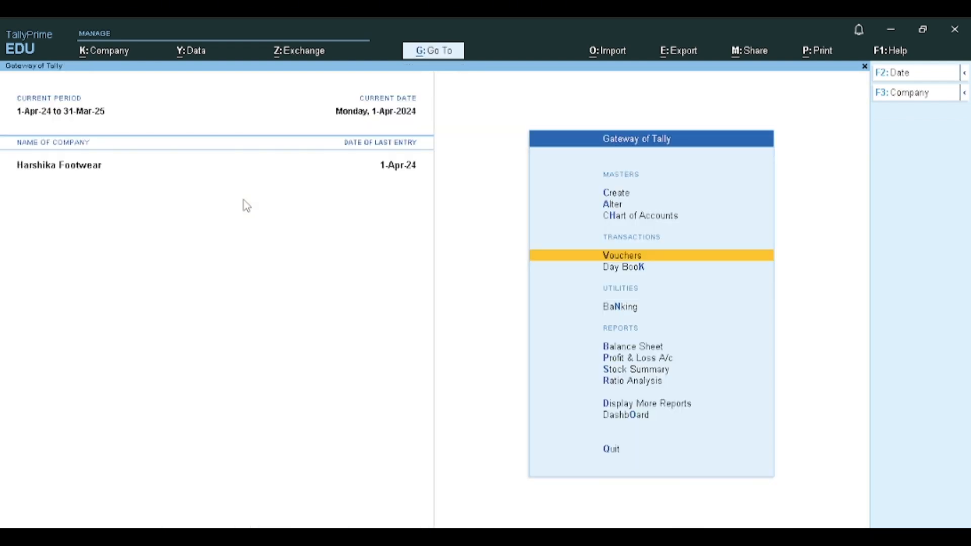
Open the Balance Sheet and examine the cash and bank balances under Current Assets
key("Down")
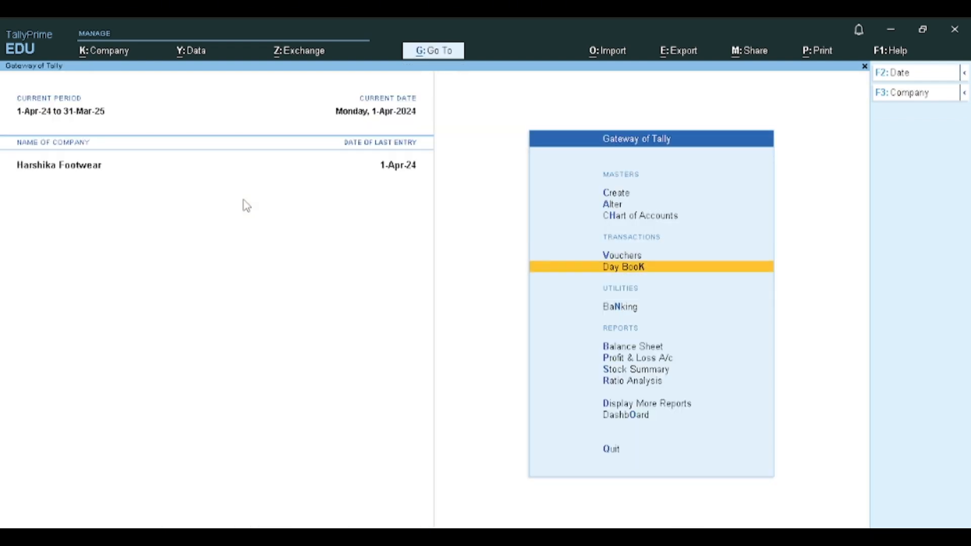
key("Down")
key("Down")
key("Up")
key("Return")
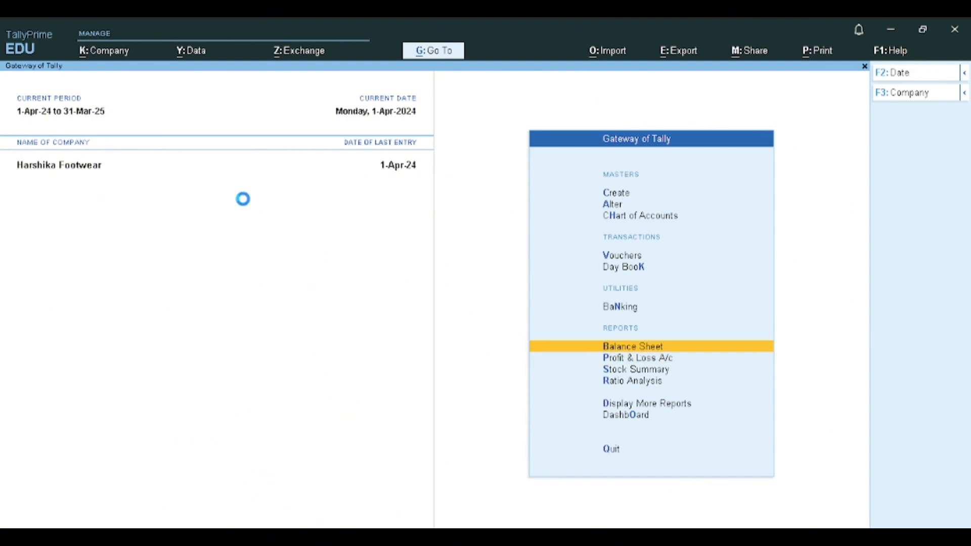
key("Return")
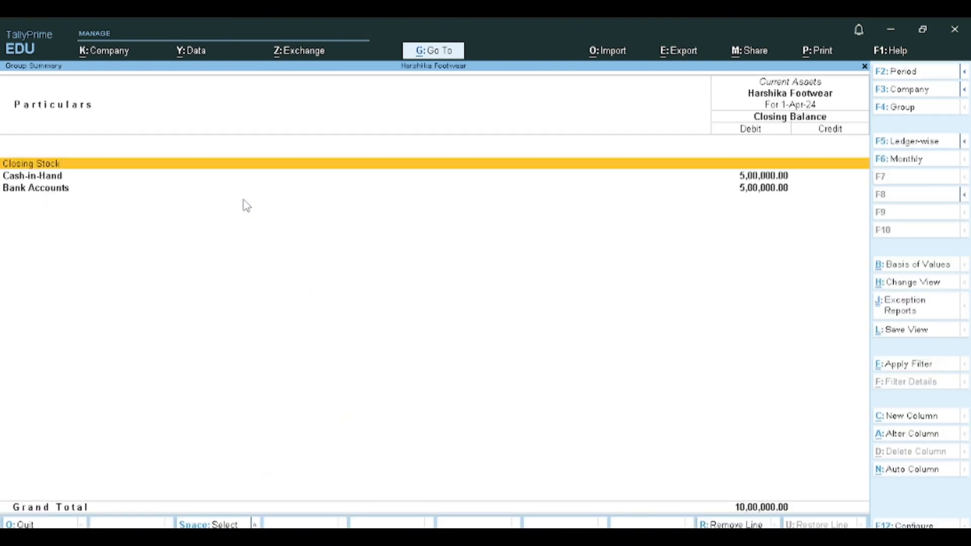
key("Down")
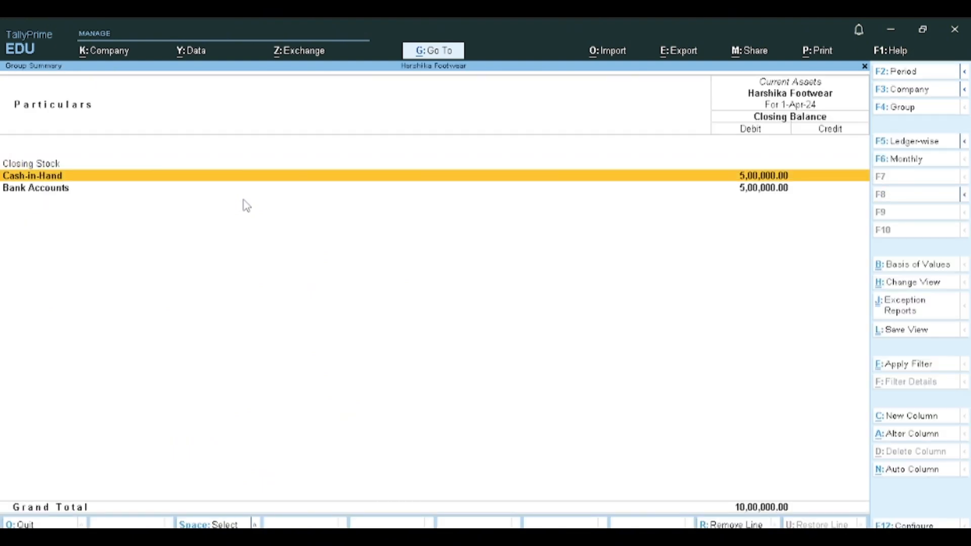
key("Down")
key("Escape")
Check the Capital Account group in the Balance Sheet and return to the Gateway of Tally
key("Left")
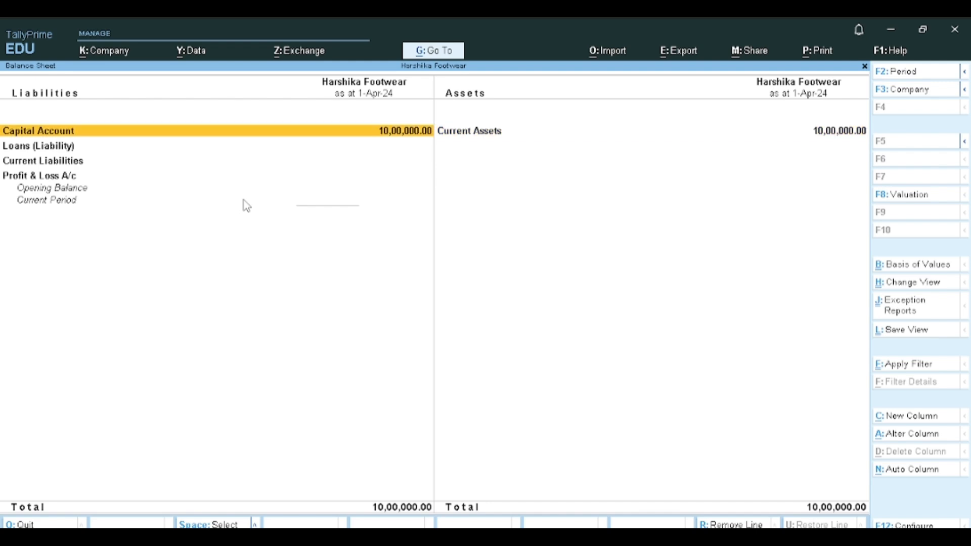
key("Return")
key("Escape")
key("Escape")
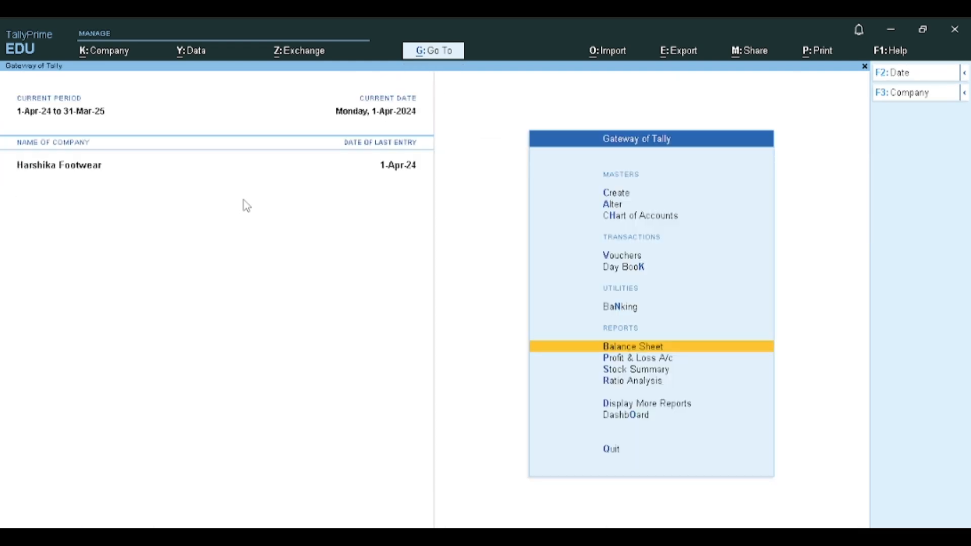
Reopen voucher entry and start a journal voucher dated 1-Apr-24
key("Up")
key("Up")
key("Up")
key("Return")
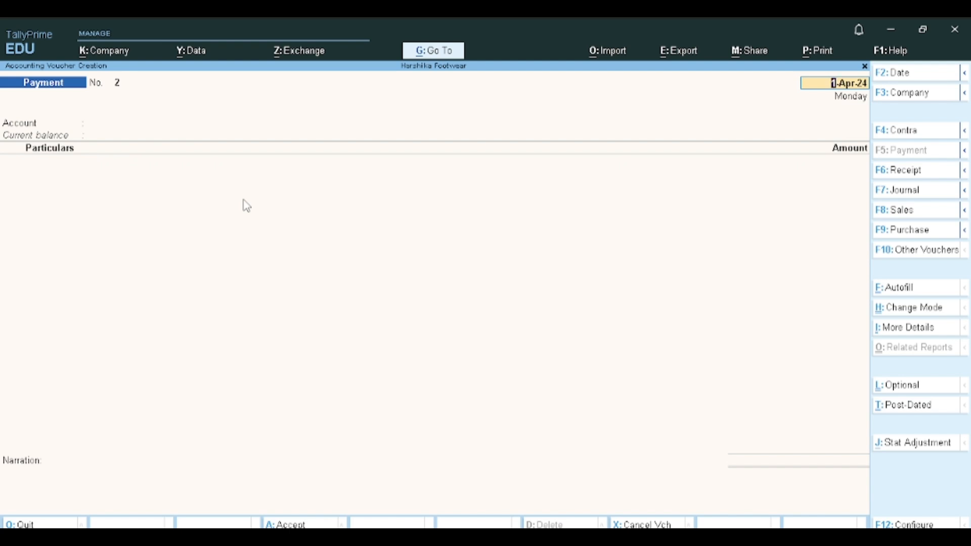
key("F7")
key("Return")
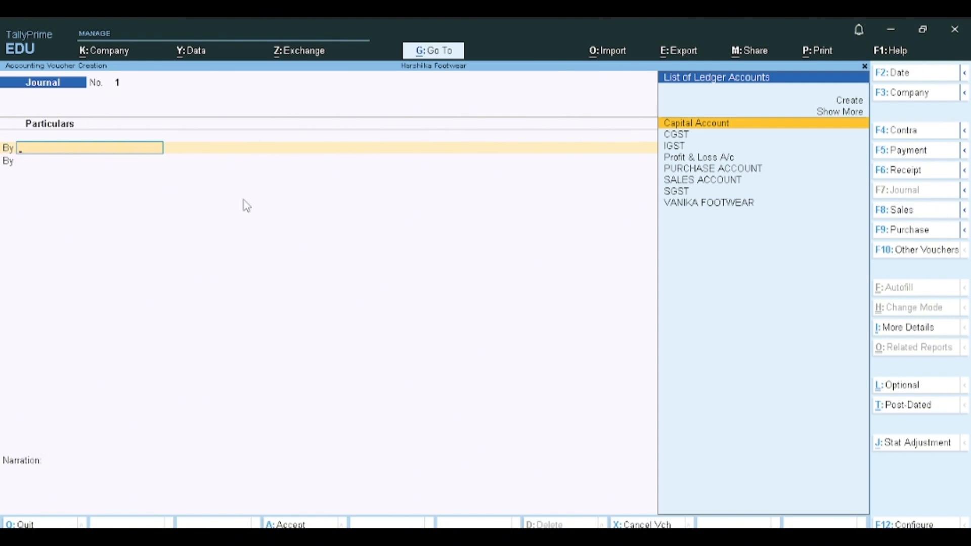
Create a ledger named Furniture A/c under Fixed Assets for the journal's debit line
key("alt+c")
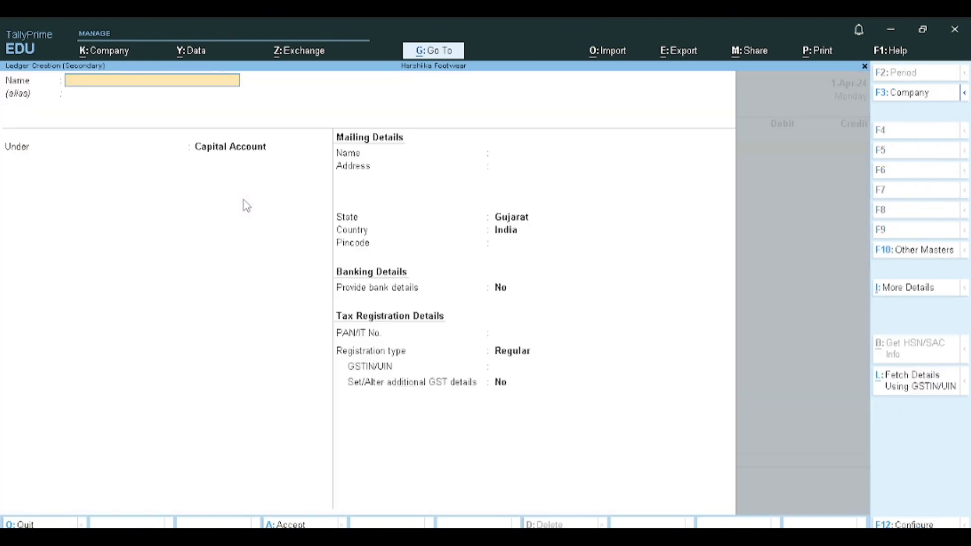
type("Furniture a/c")
key("Return")
type("Fix")
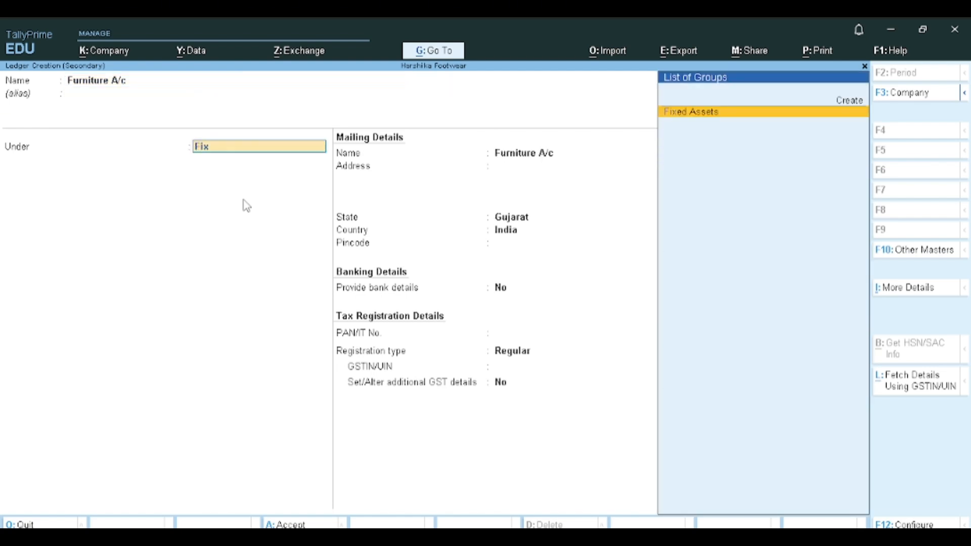
key("Return")
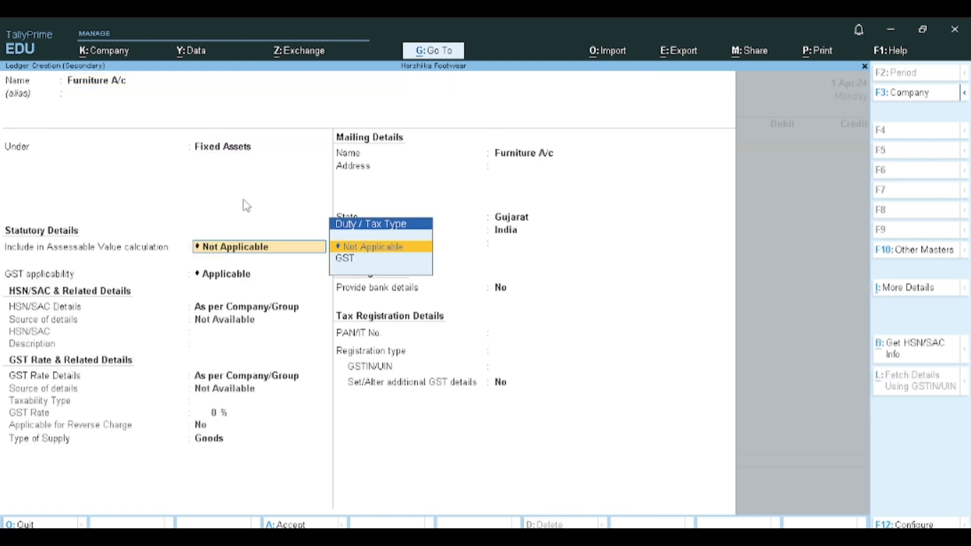
key("ctrl+a")
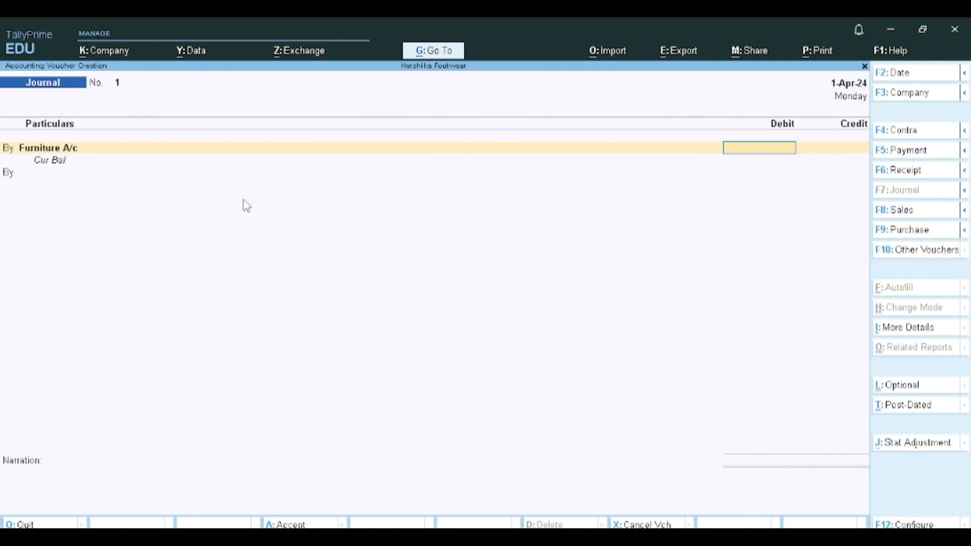
Set the debit amount for Furniture A/c to 50000
type("500000")
key("Return")
key("BackSpace")
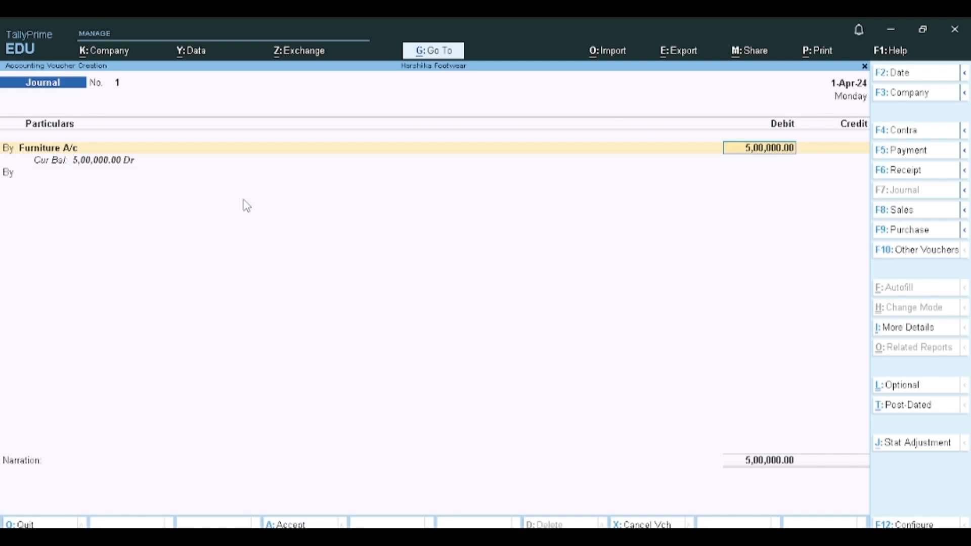
type("50000")
key("Return")
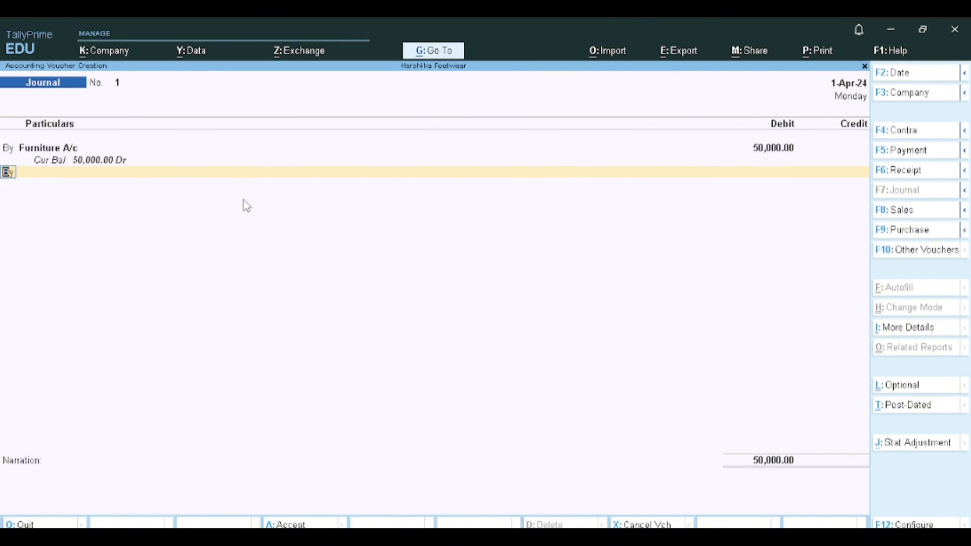
Make the second journal line a credit entry by setting it to To
key("t")
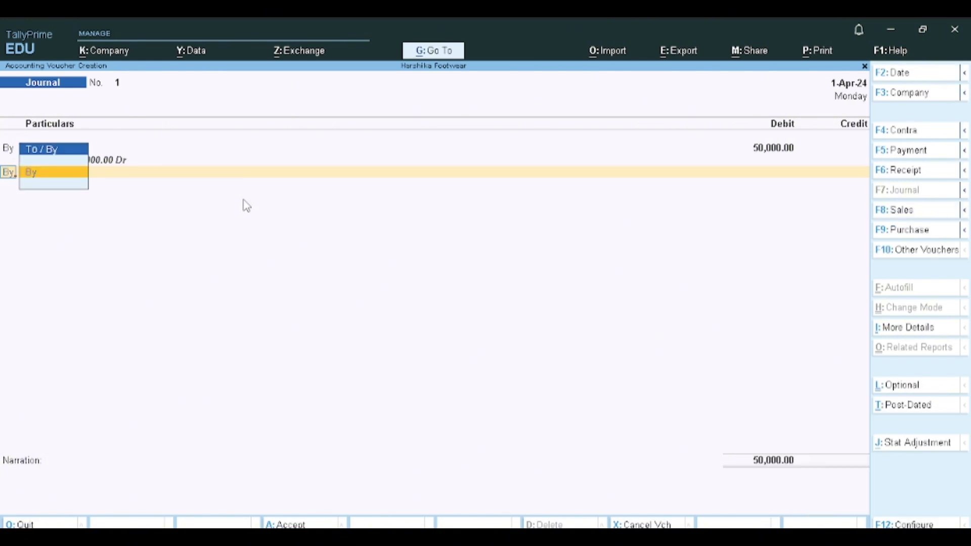
key("Return")
key("Escape")
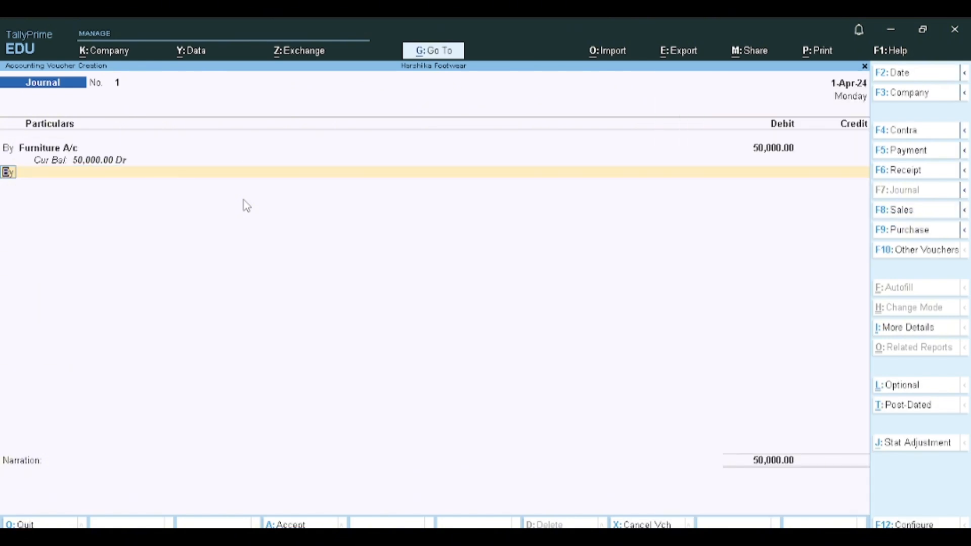
type("to")
key("Return")
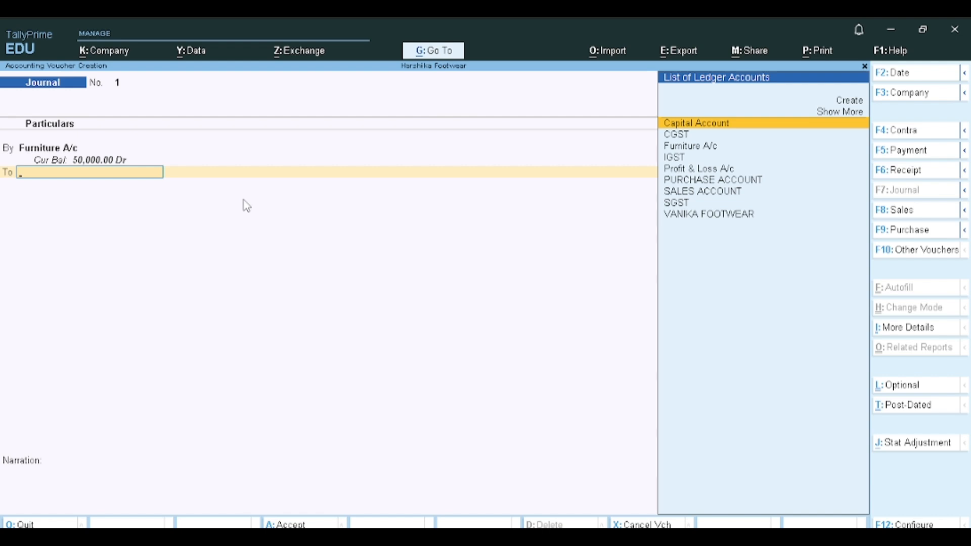
Create a ledger named Ram Lakhan Exterprise under Sundry Creditors for the journal's credit line
key("alt+c")
type("Ram La")
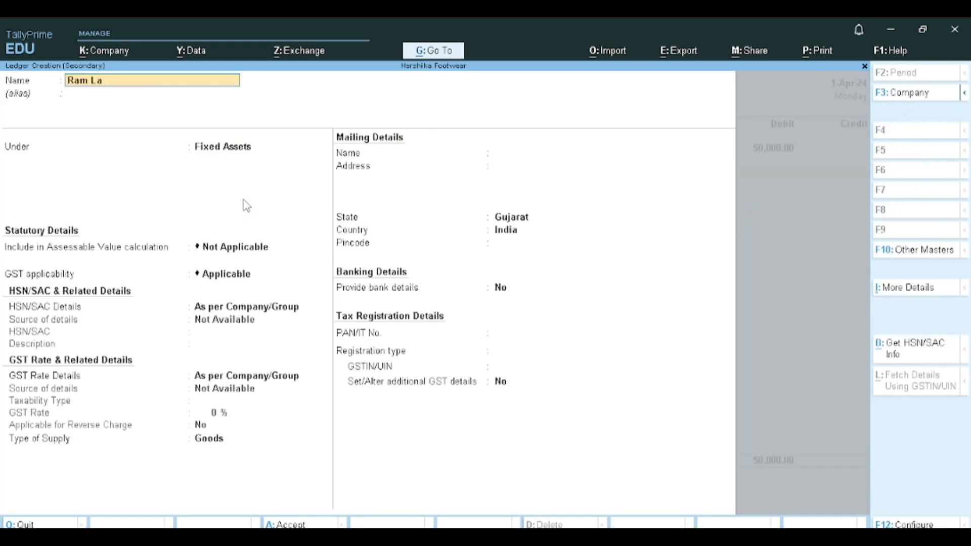
type("kha")
key("BackSpace")
type("han Exterprise")
key("Return")
key("Return")
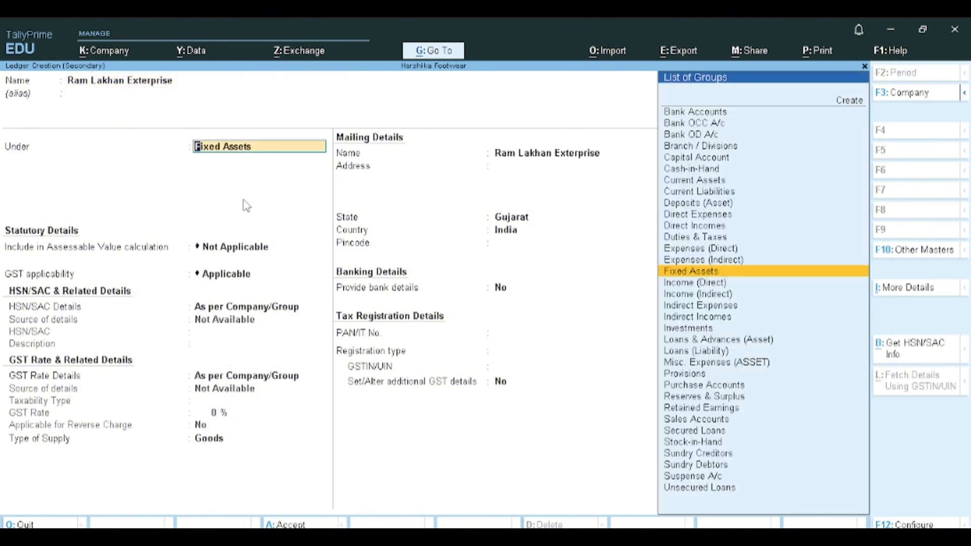
type("Sun")
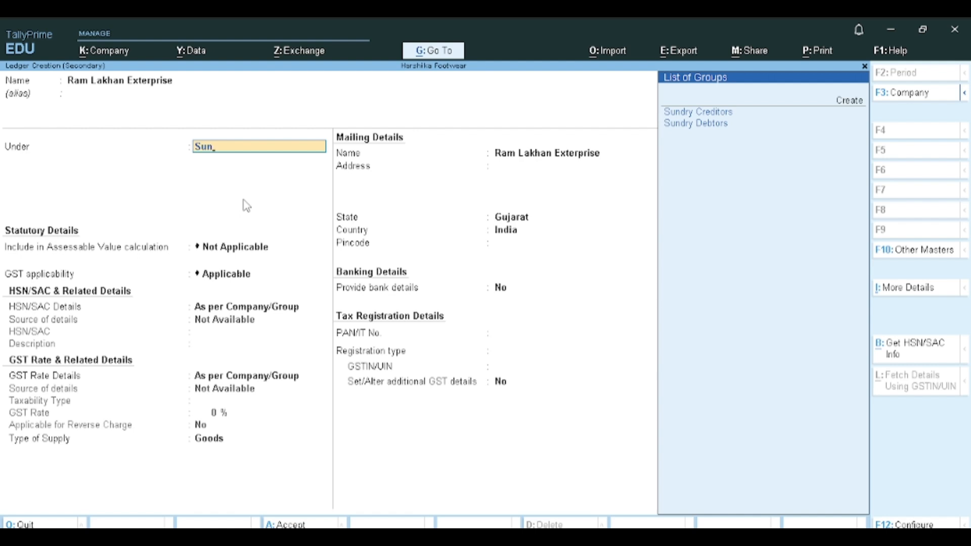
key("Return")
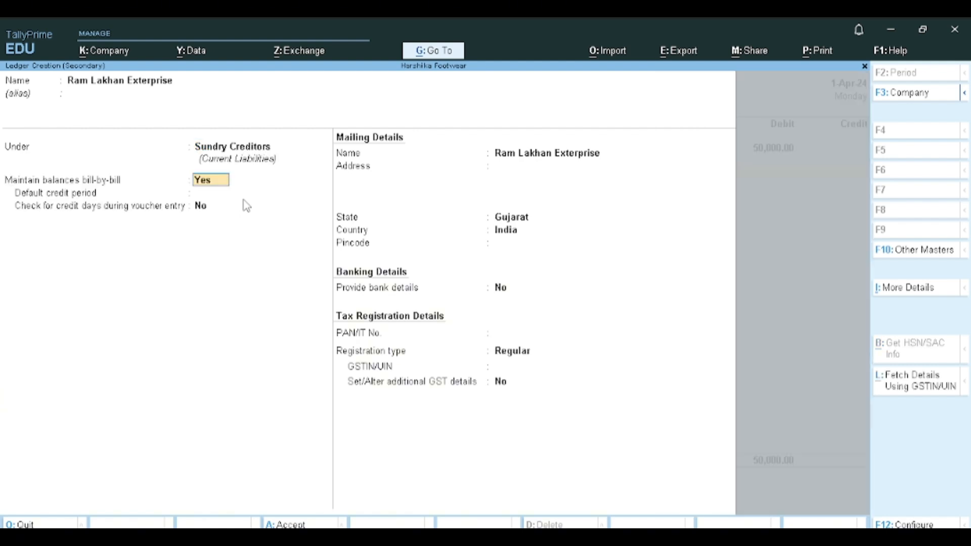
key("ctrl")
key("ctrl+a")
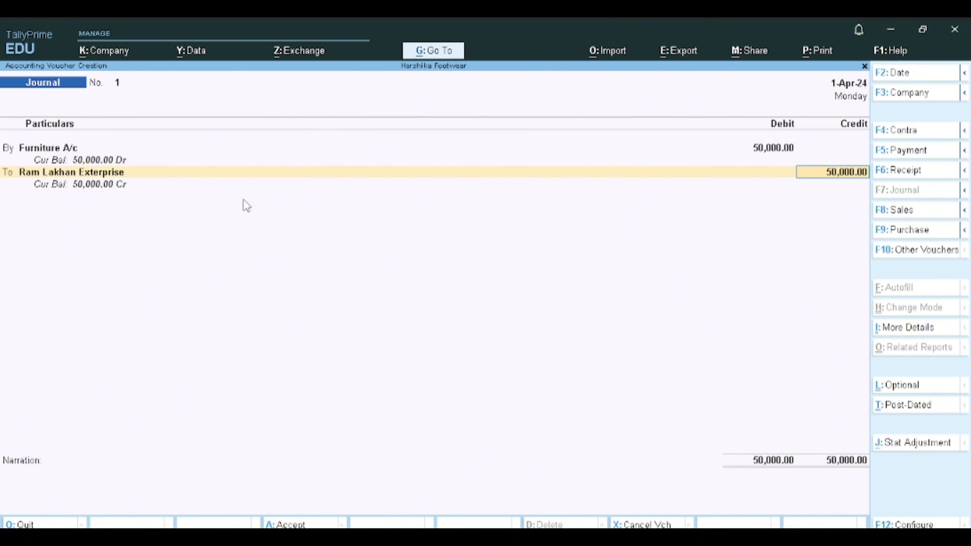
Allocate the supplier's 50,000 credit as On Account and save the furniture journal voucher
key("Return")
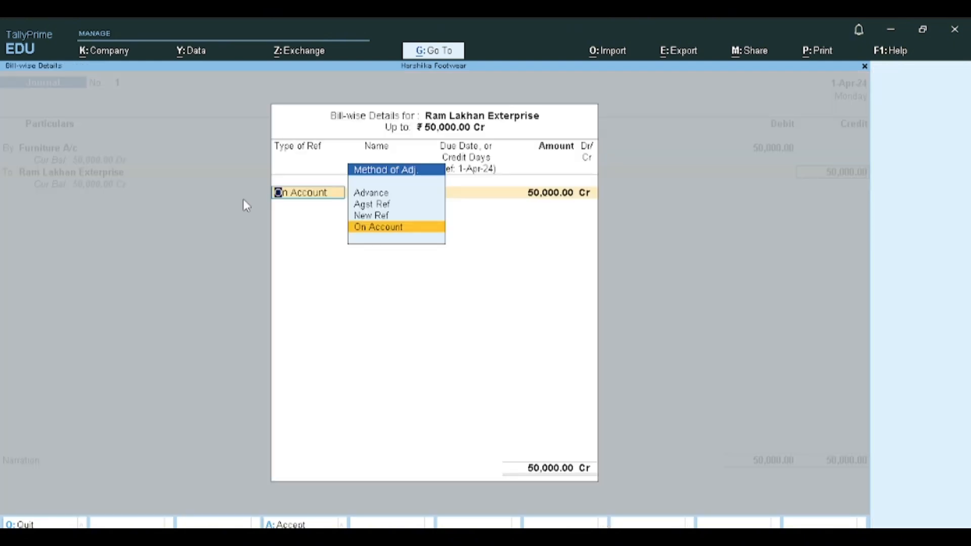
key("Return")
key("ctrl")
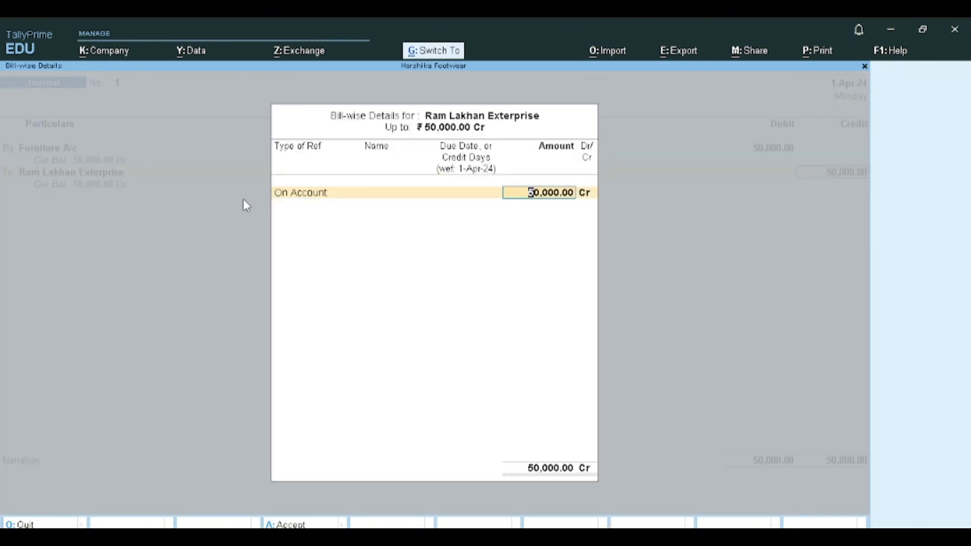
key("ctrl+a")
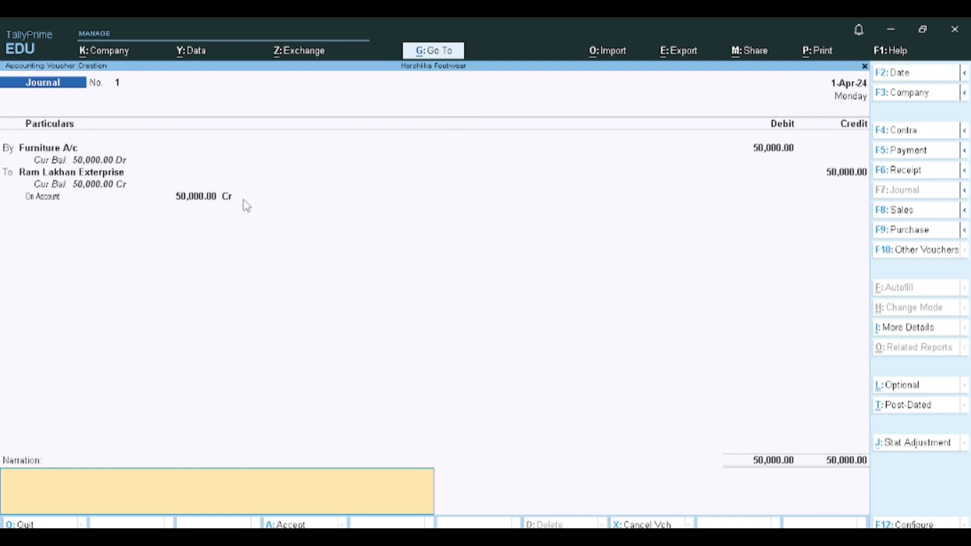
key("ctrl+a")
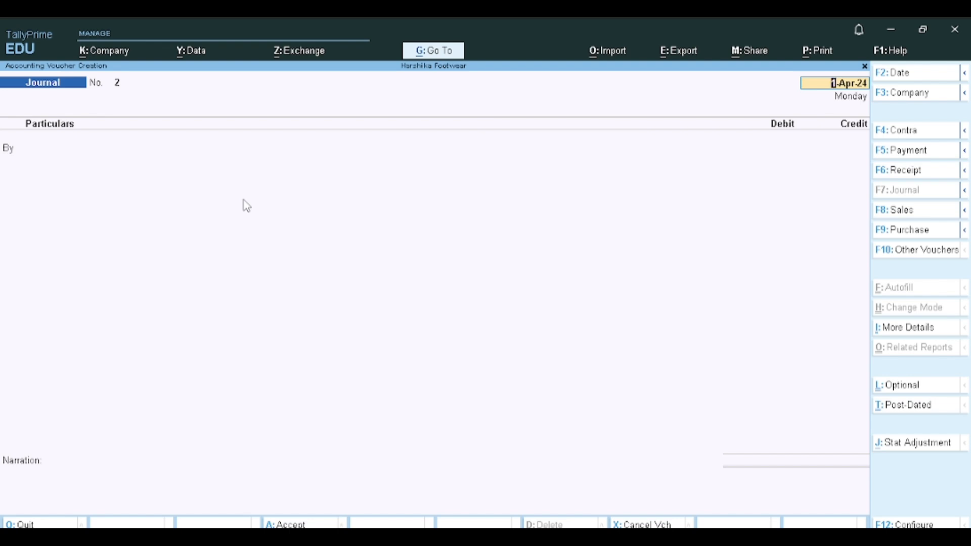
Start a purchase voucher with supplier invoice number inv-gst-86 and keep the invoice date 1-Apr-24
key("F9")
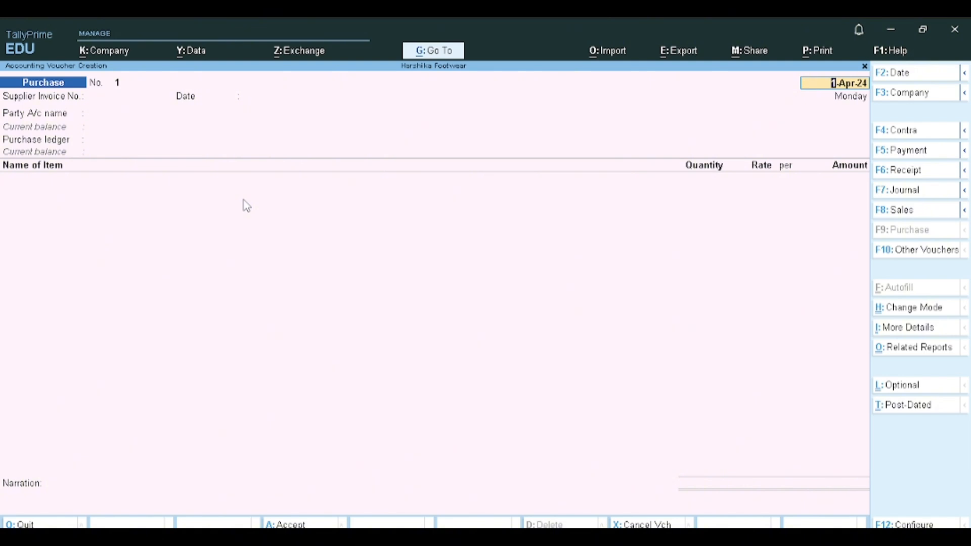
key("Return")
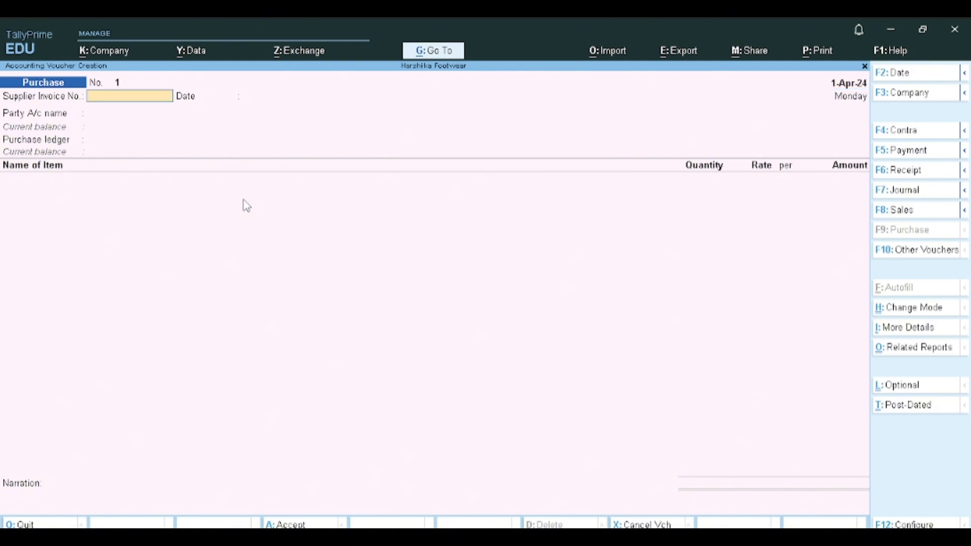
type("inv-gst-86")
key("Return")
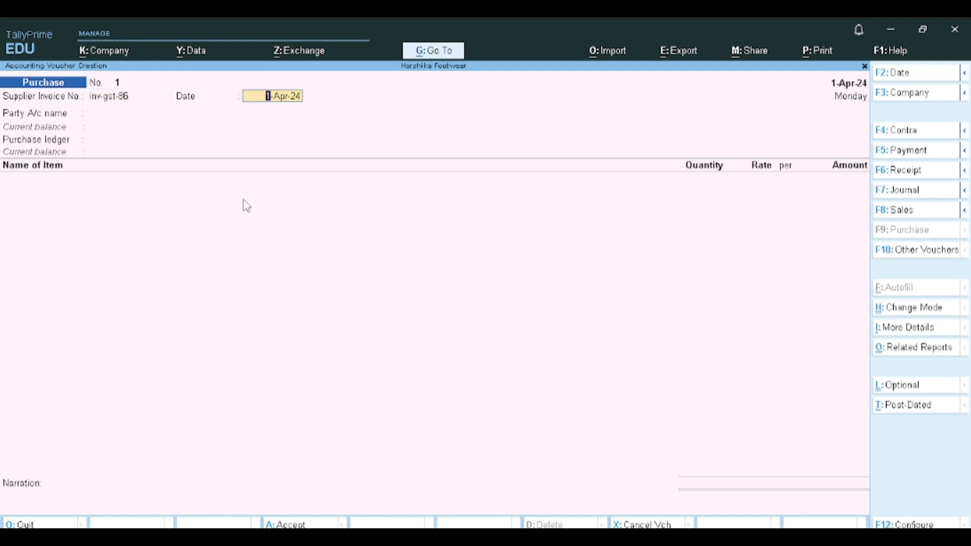
key("Return")
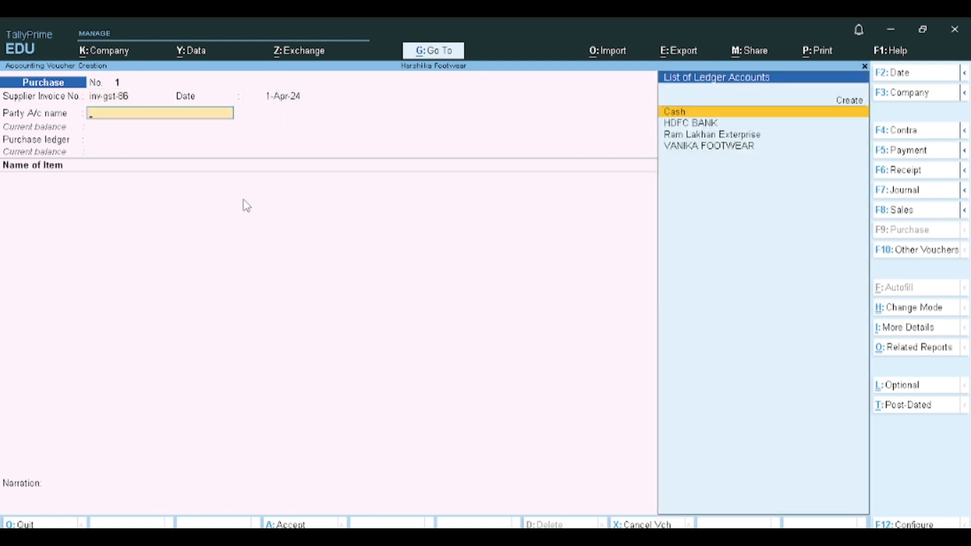
Choose VANIKA FOOTWEAR as the party account and accept its receipt and party details without entries
key("Down")
key("Down")
key("Down")
key("Return")
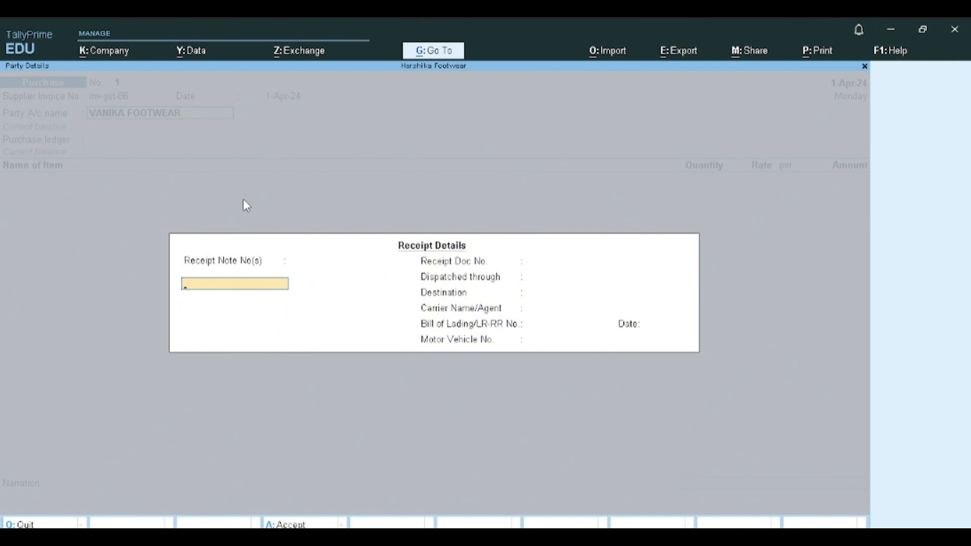
key("Return")
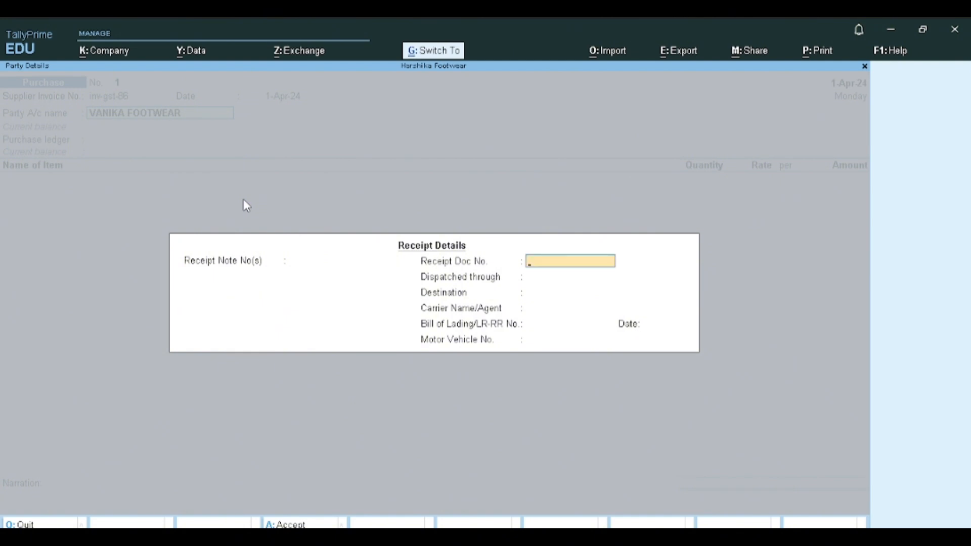
key("ctrl+a")
key("ctrl+a")
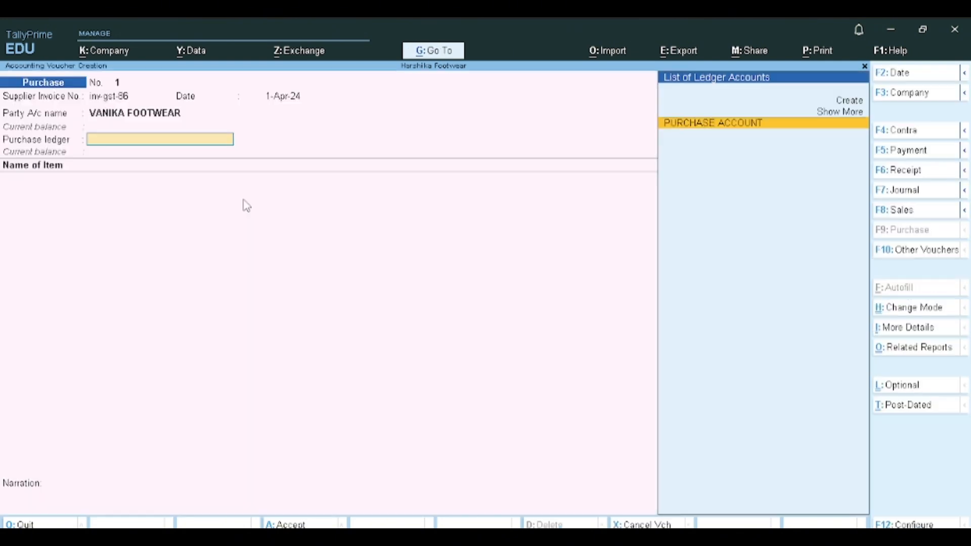
Review the VANIKA FOOTWEAR ledger's settings from the party field, then accept the same party and its details again
key("BackSpace")
key("ctrl+Return")
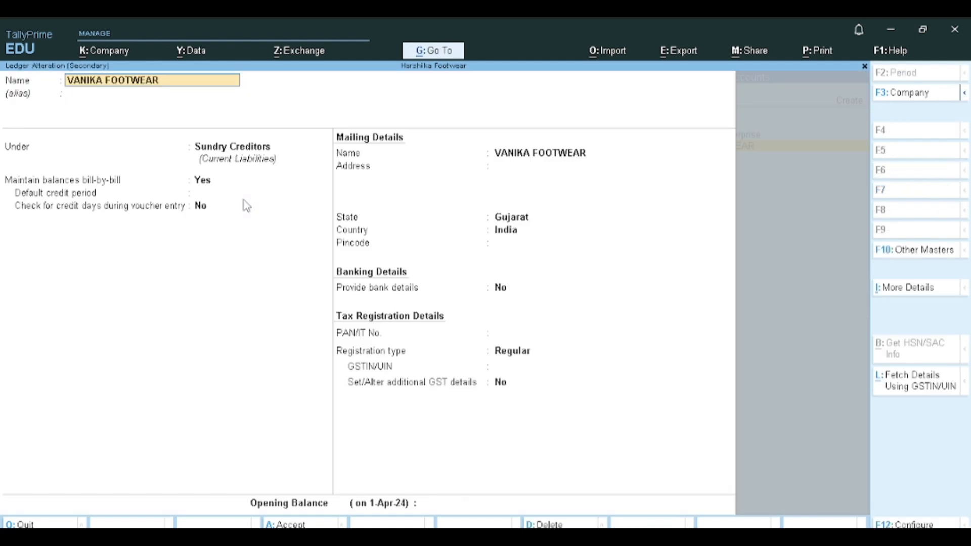
key("ctrl+a")
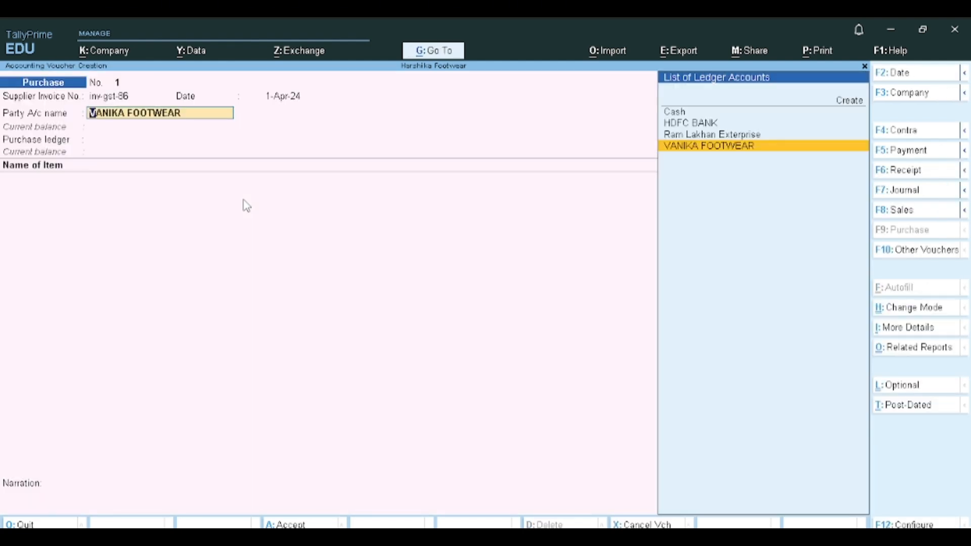
key("Return")
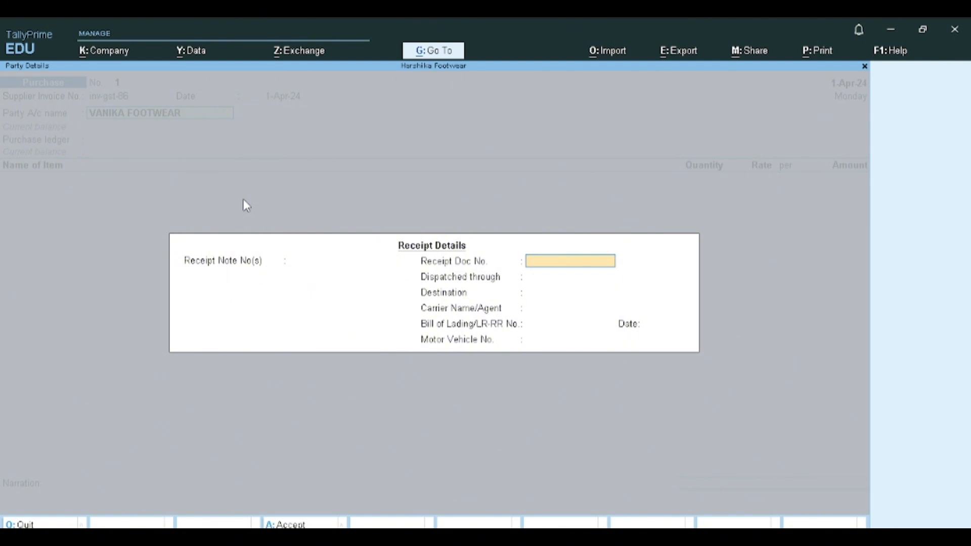
key("ctrl+a")
key("ctrl+a")
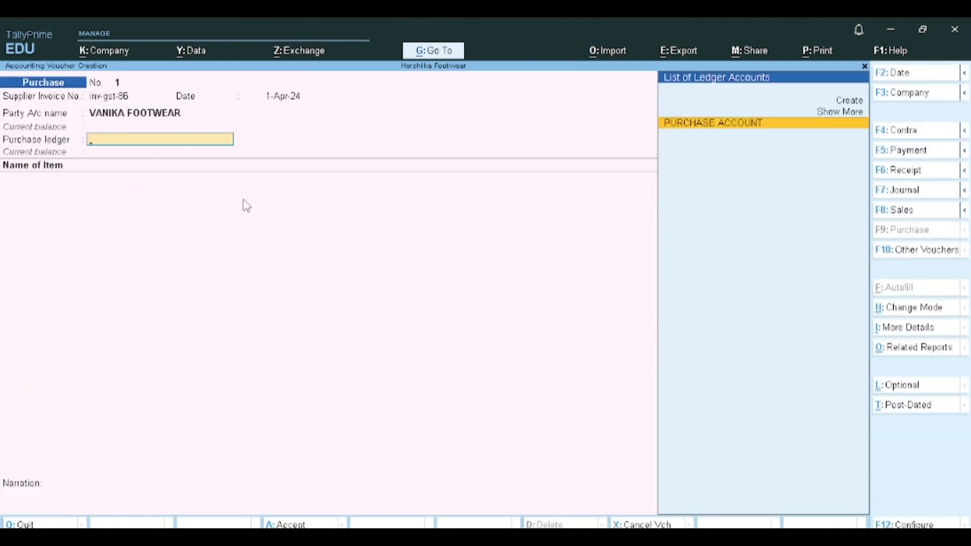
Set the purchase ledger to PURCHASE ACCOUNT and add Bata Leather Boot as the first stock item
key("Return")
type("B")
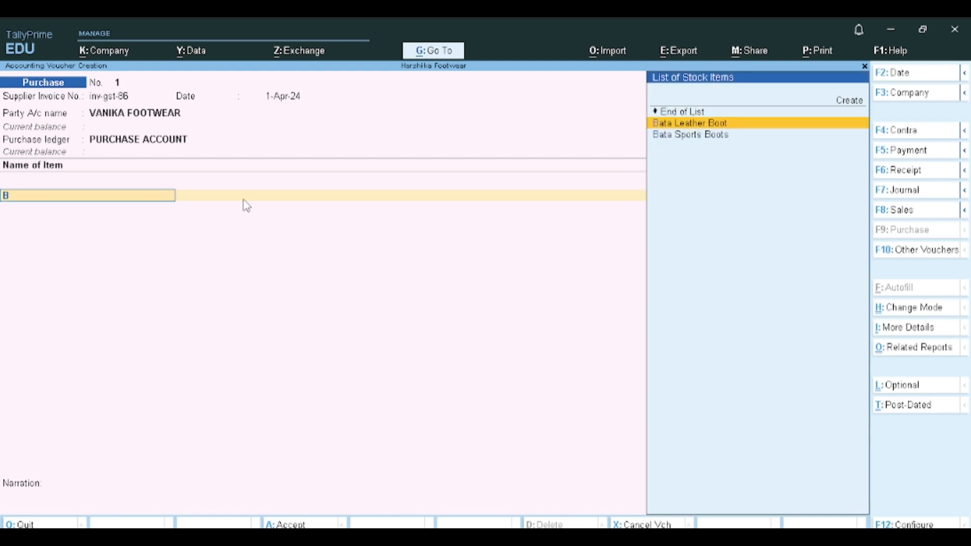
key("Return")
key("Return")
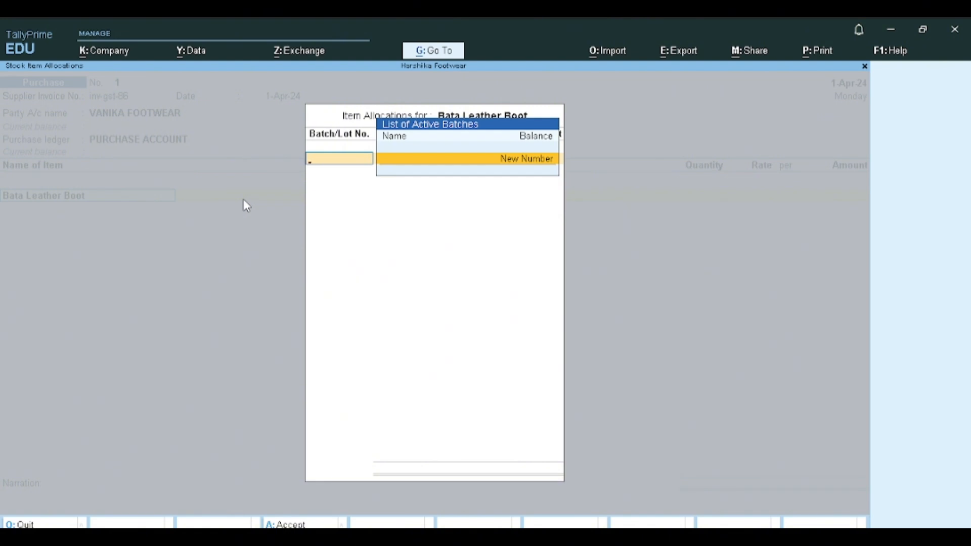
Allocate Bata Leather Boot to a new batch 6 with 5 PCS at a rate of 2000
key("Return")
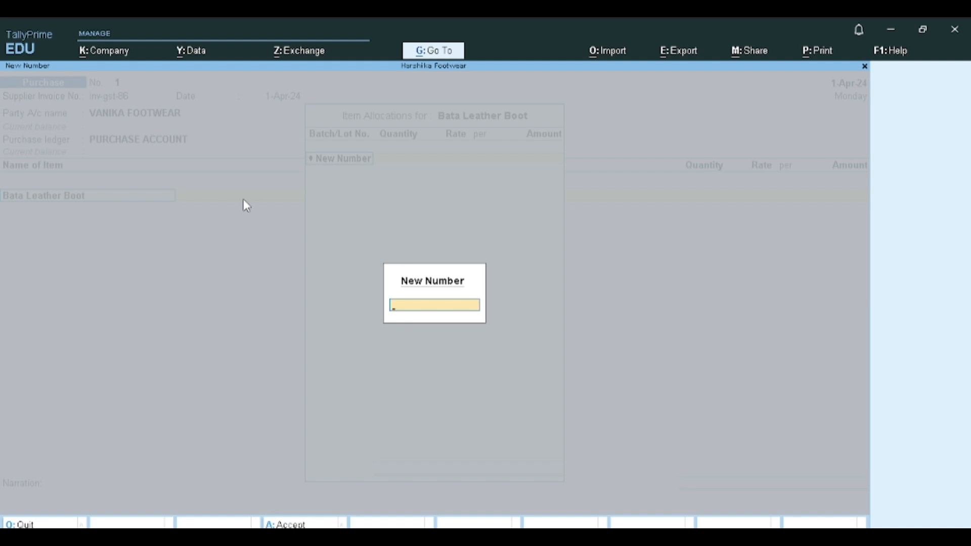
type("6")
key("Return")
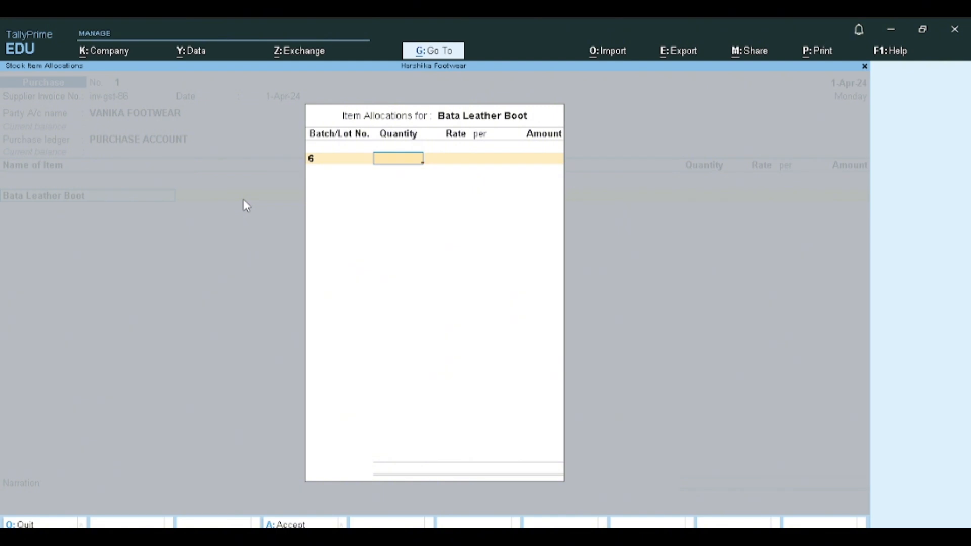
key("BackSpace")
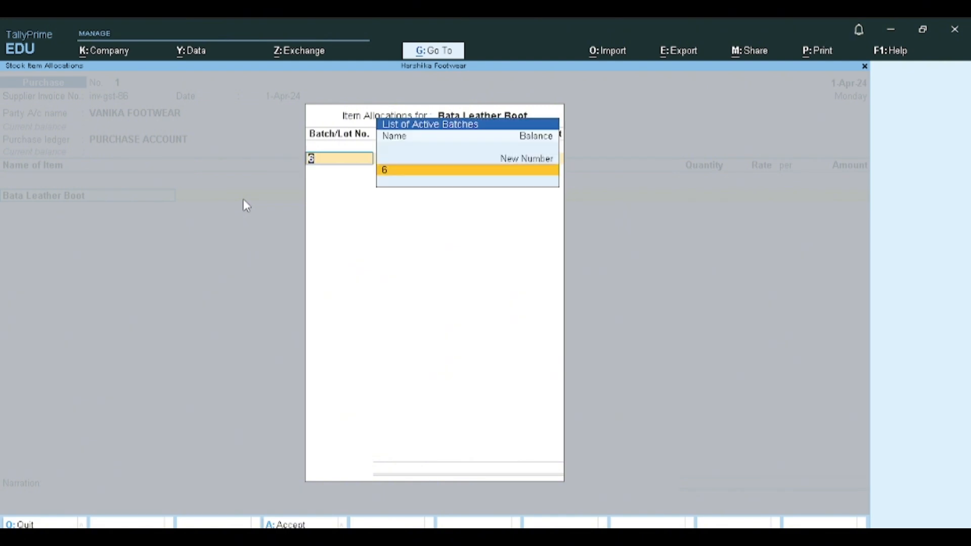
key("Return")
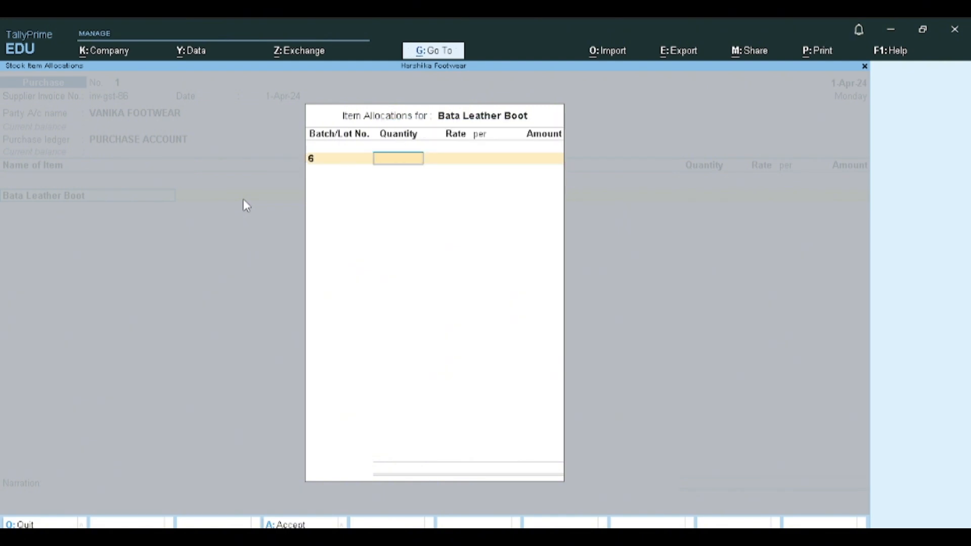
type("5")
key("Return")
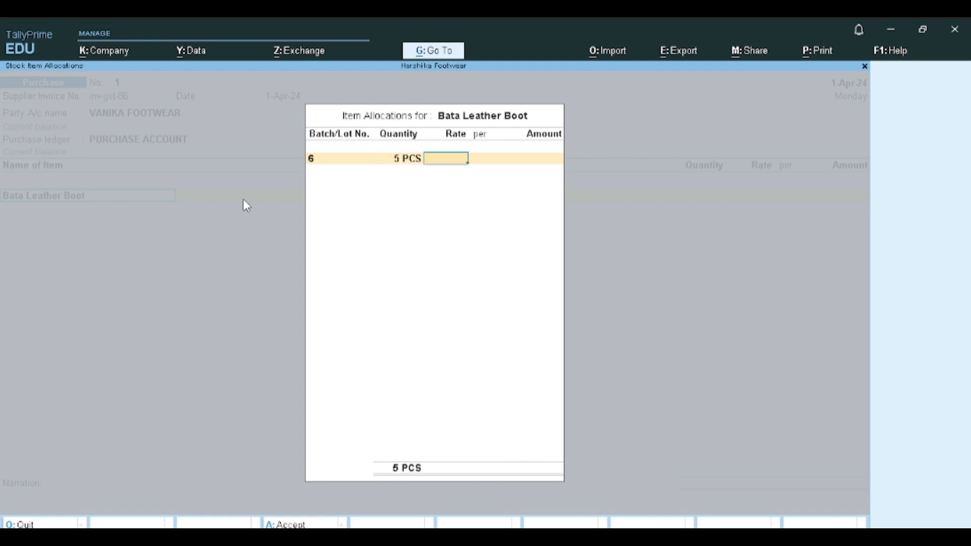
type("2000")
key("Return")
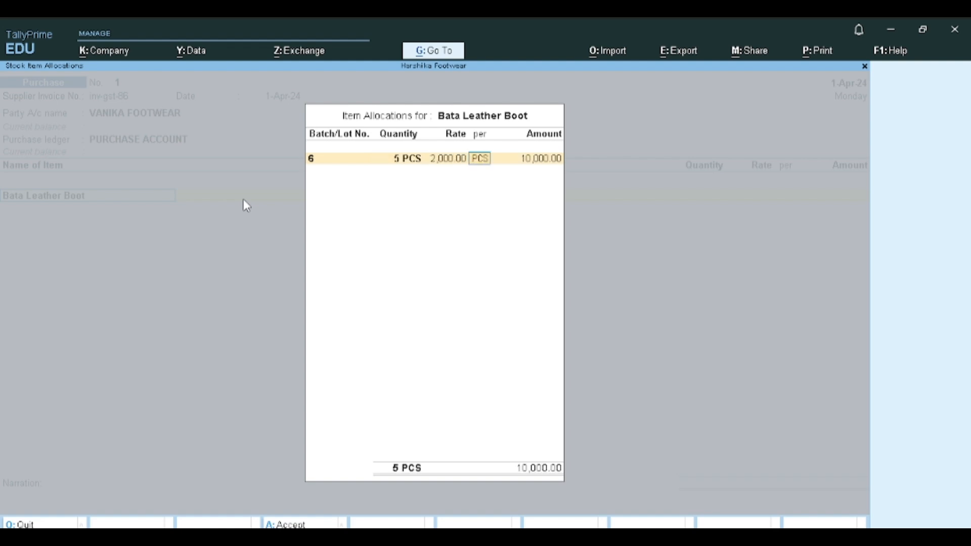
key("Return")
key("Return")
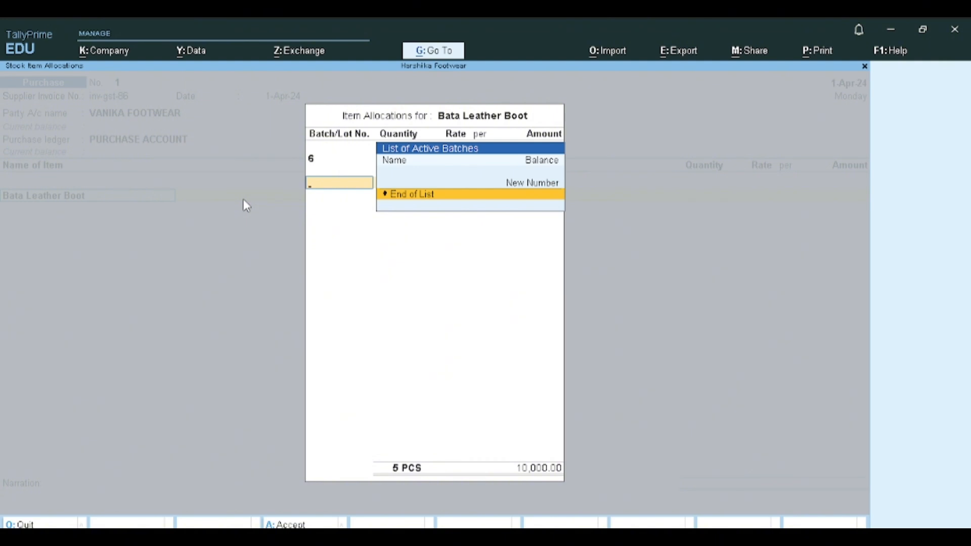
Add a new batch 9 for Bata Leather Boot with 5 PCS at a rate of 2,000
key("Up")
key("Return")
type("9")
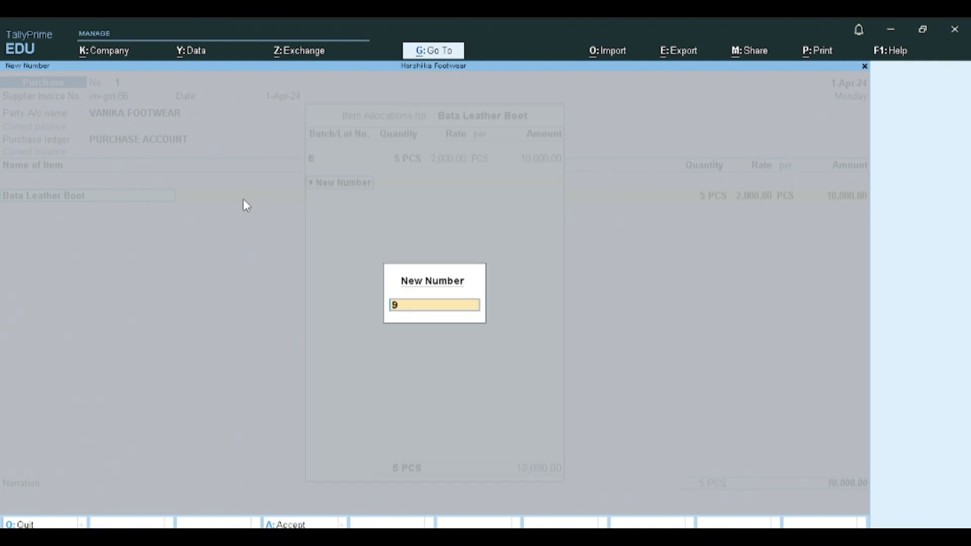
key("Return")
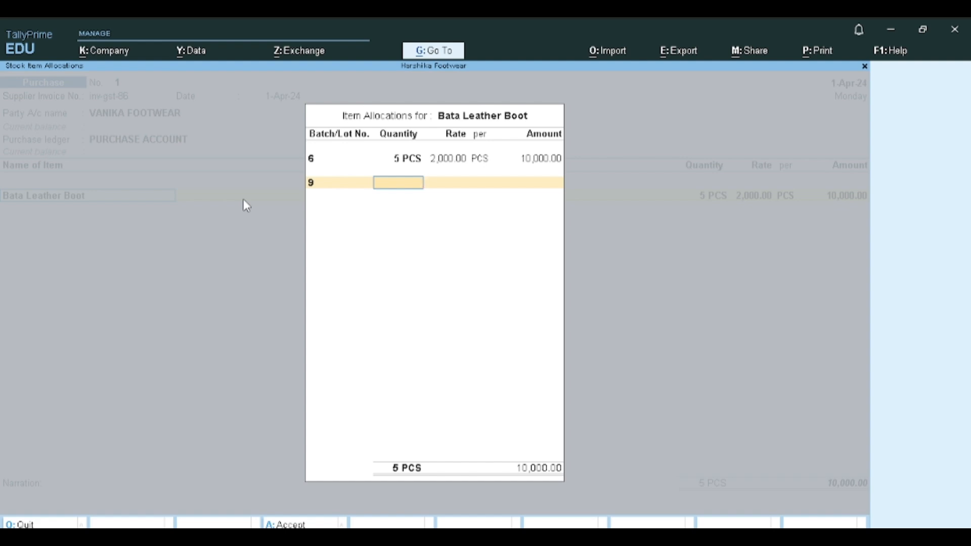
type("5")
key("Return")
key("Return")
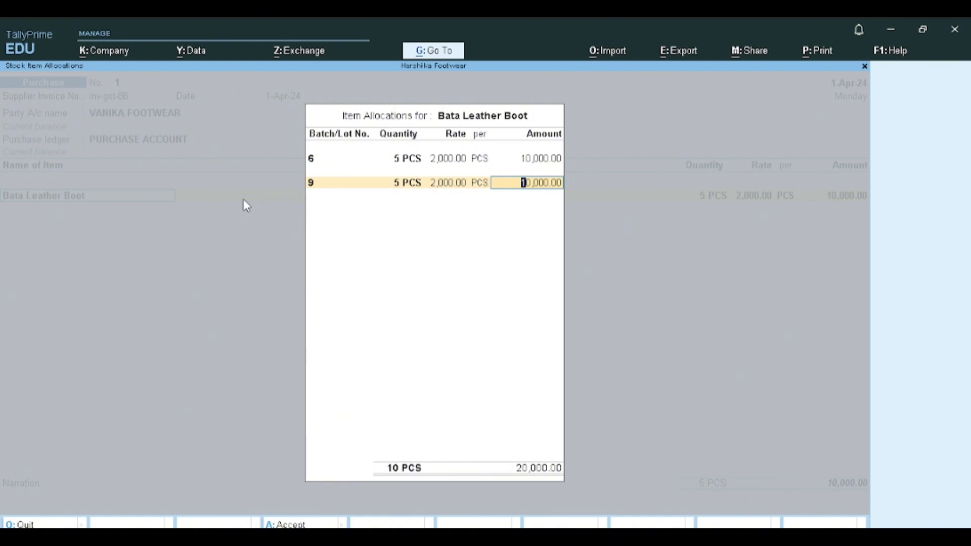
Set the quantity of Bata Leather Boot batch 9 to 2 PCS
key("BackSpace")
key("BackSpace")
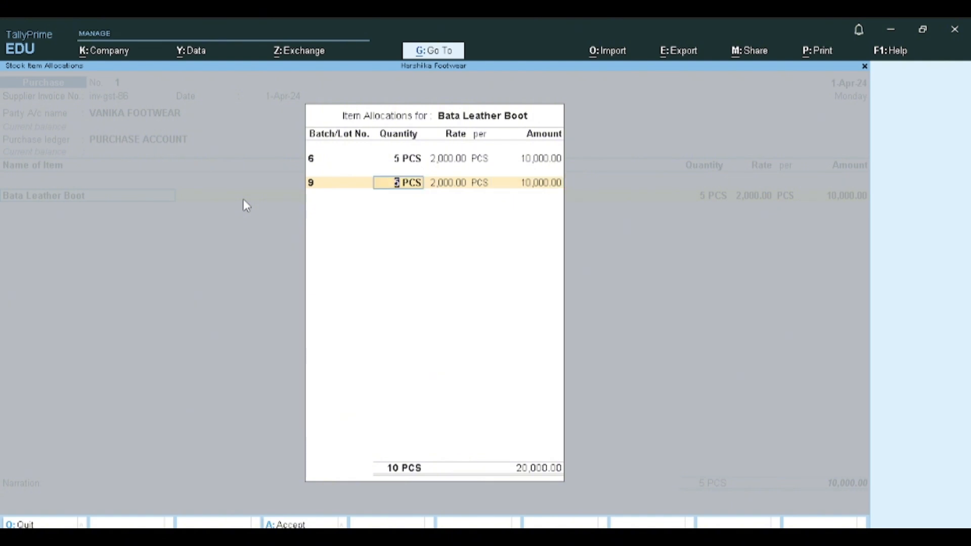
key("Return")
key("Return")
key("BackSpace")
key("BackSpace")
key("BackSpace")
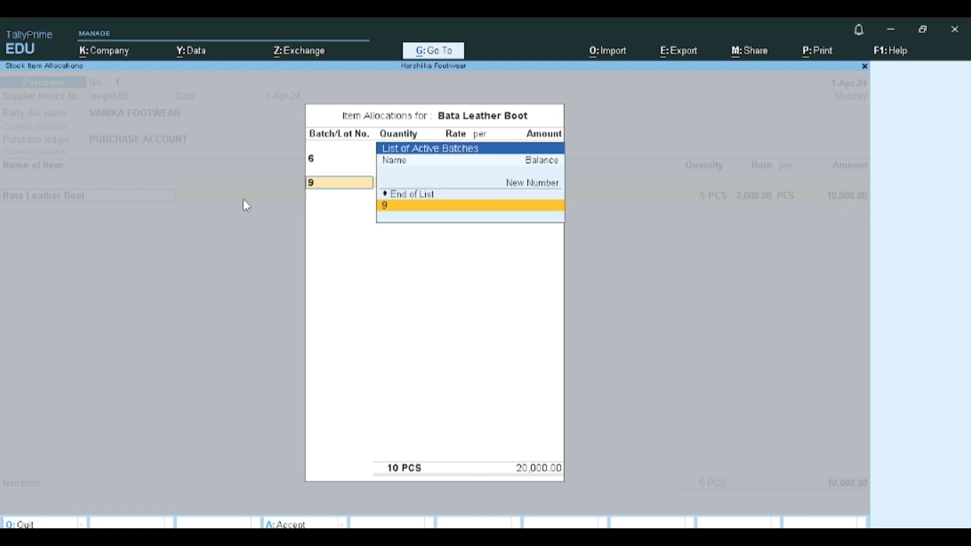
key("Return")
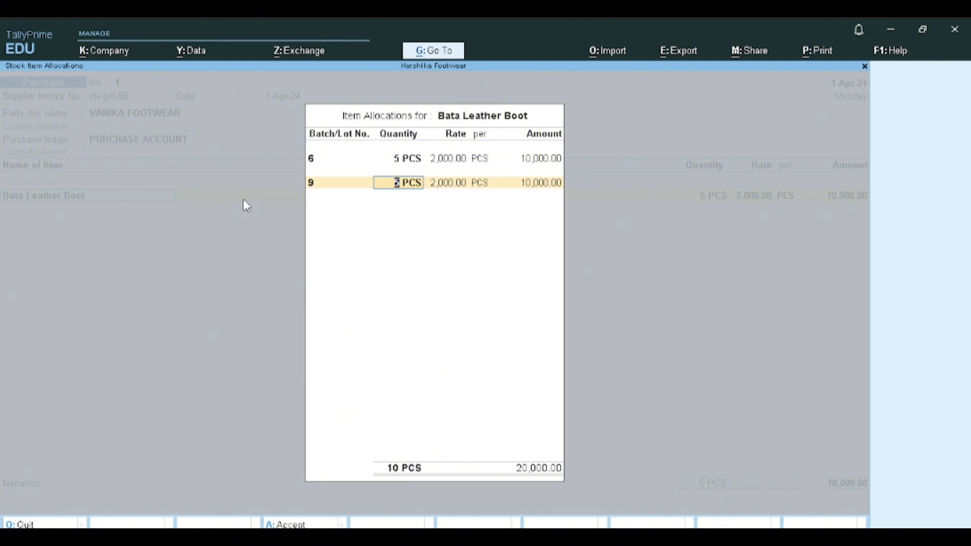
type("2")
key("Return")
key("Return")
key("Return")
Set the batch 9 amount to 4,200 and accept the Bata Leather Boot line in the purchase voucher
key("BackSpace")
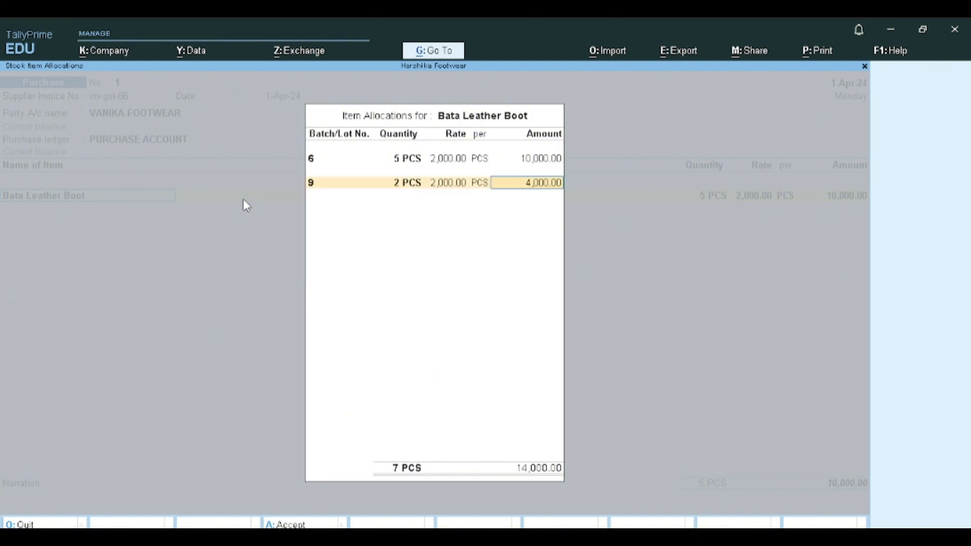
key("BackSpace")
type("2100")
key("BackSpace")
key("BackSpace")
key("BackSpace")
key("BackSpace")
type("4,200")
key("Return")
key("Return")
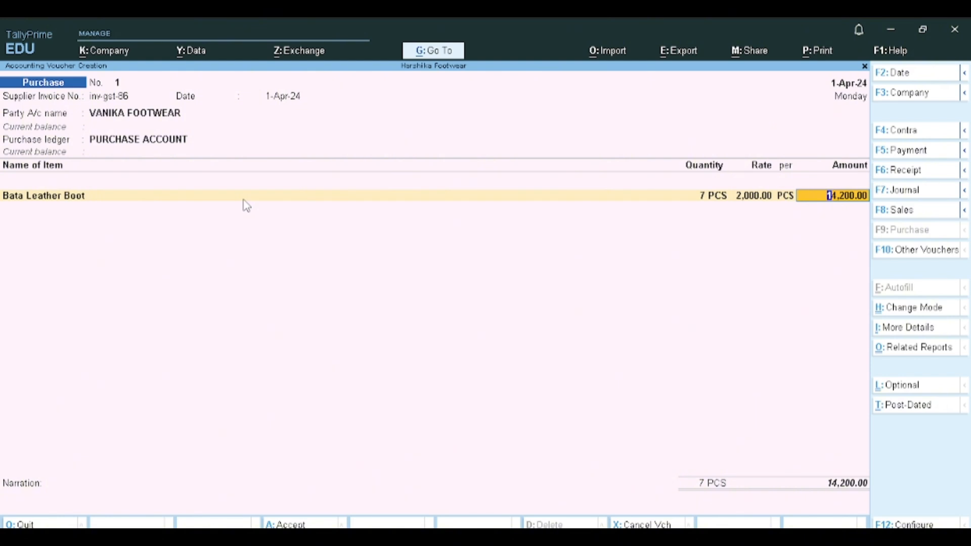
key("Return")
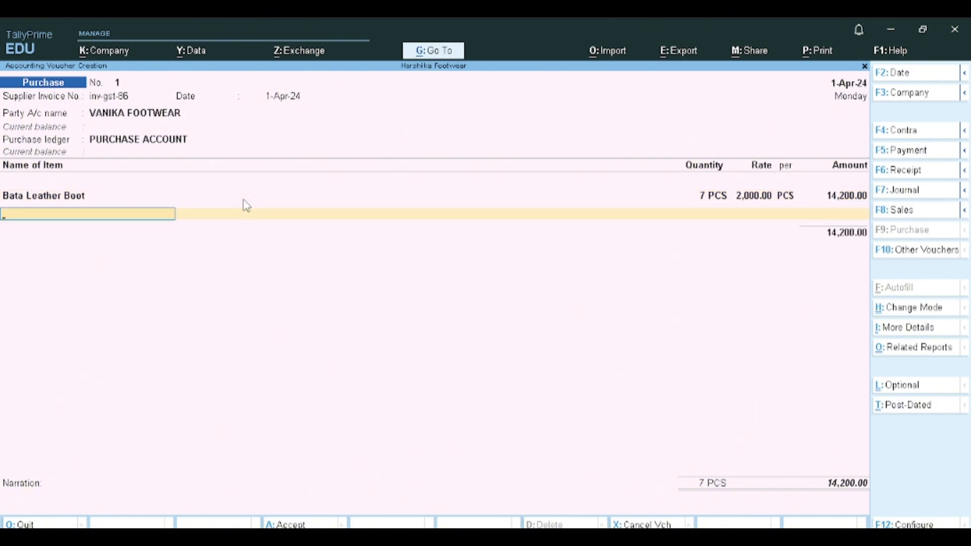
Add Bata Sports Boots as the second stock item of the purchase voucher
type("C")
key("BackSpace")
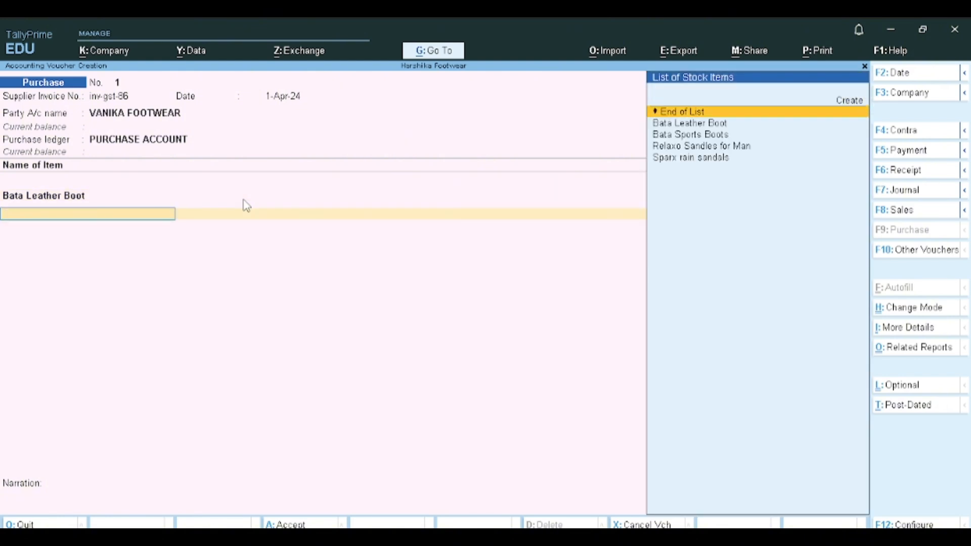
key("Down")
key("Down")
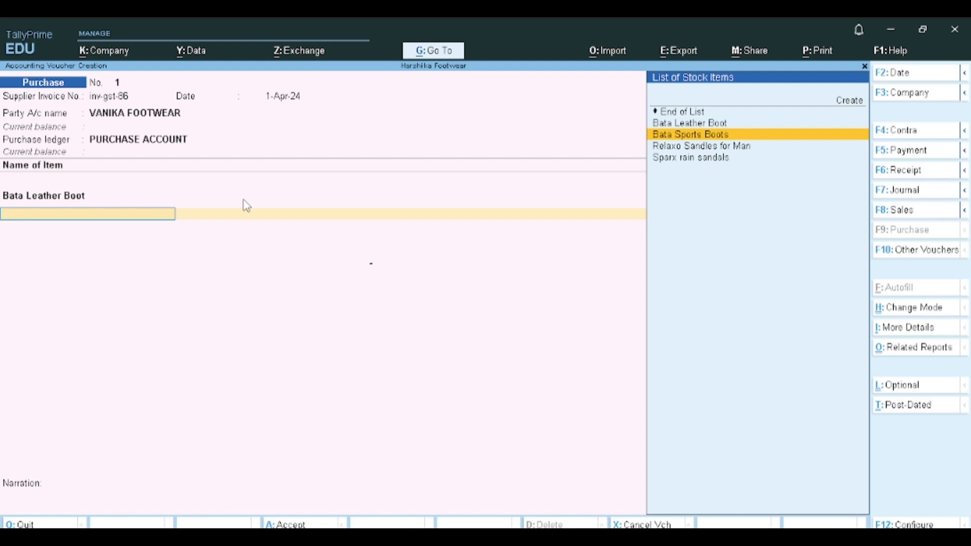
key("Return")
key("Return")
Allocate Bata Sports Boots to a new batch 8 with 5 PCS at a rate of 5000
key("Return")
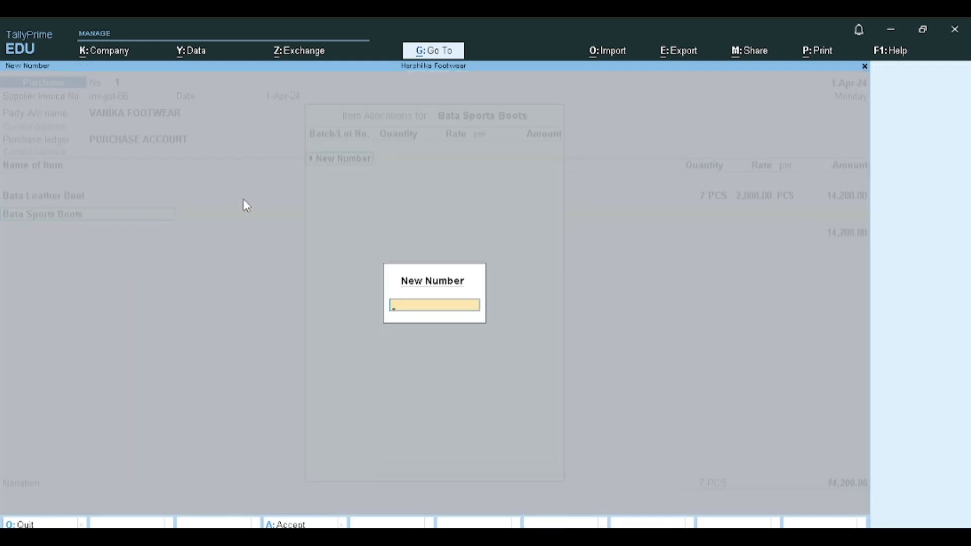
type("8")
key("Return")
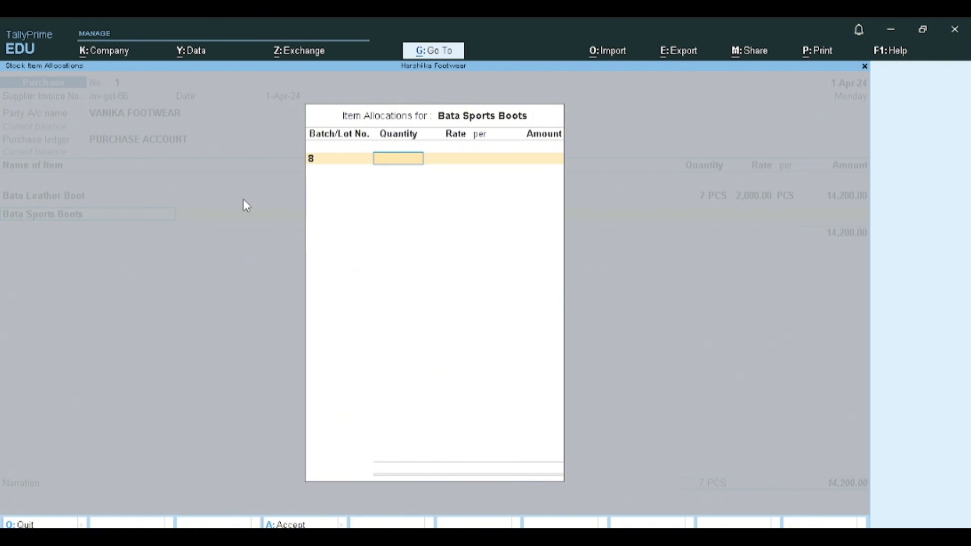
type("5")
key("Return")
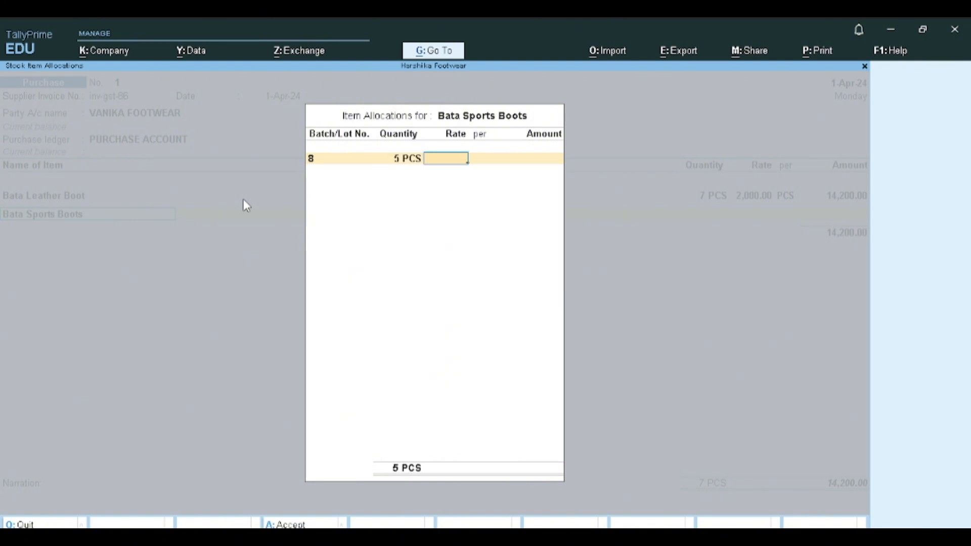
type("5000")
key("Return")
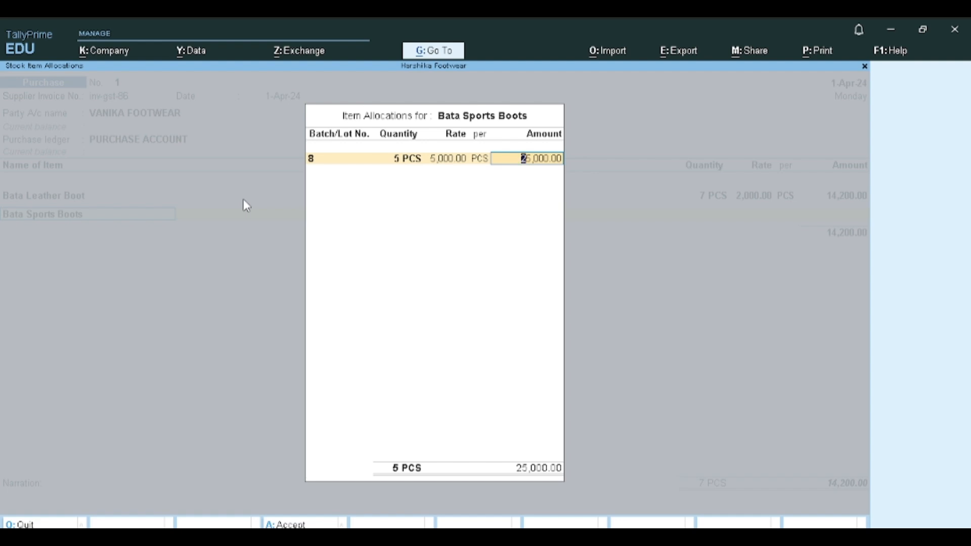
Allocate 2 PCS of Bata Sports Boots to a new batch 6 at a rate of 5,000 and accept the item's allocations
key("Return")
type("6")
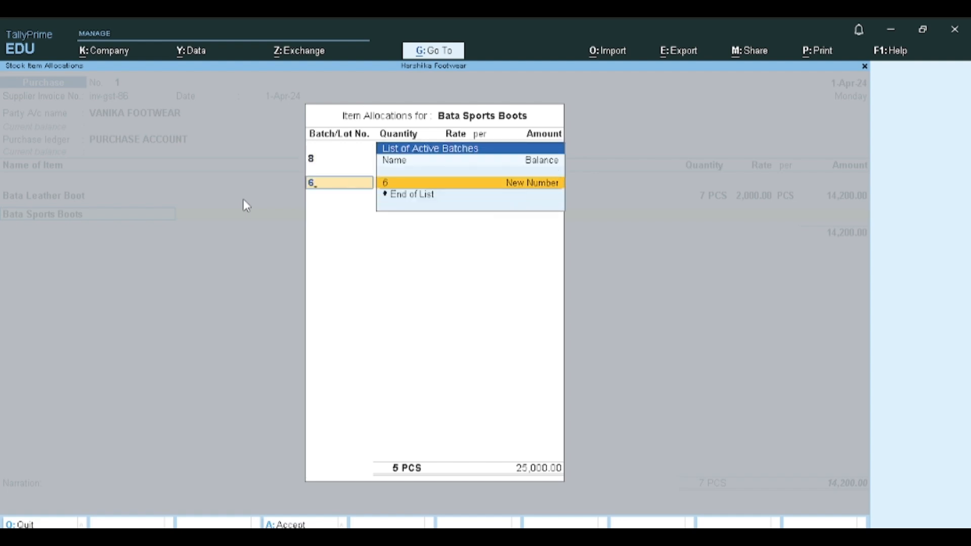
key("Return")
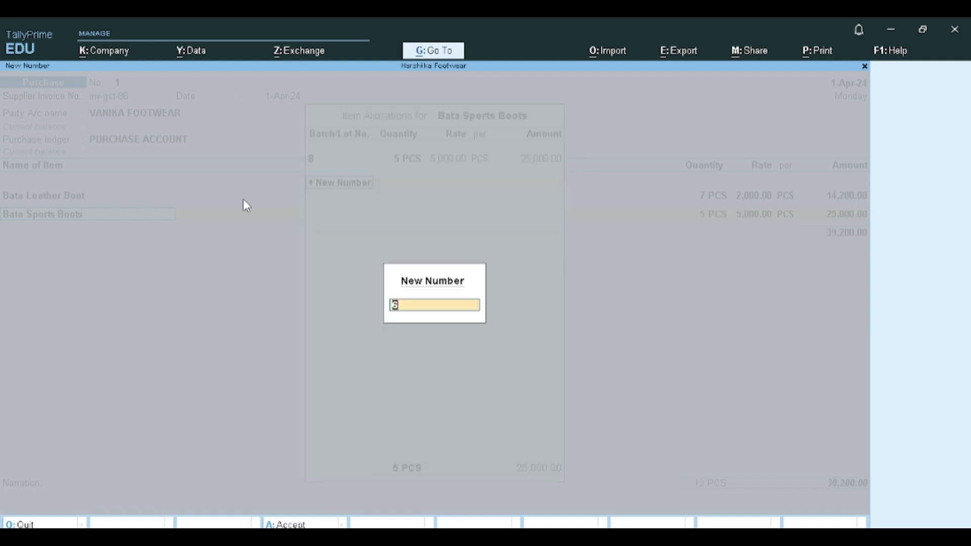
key("Return")
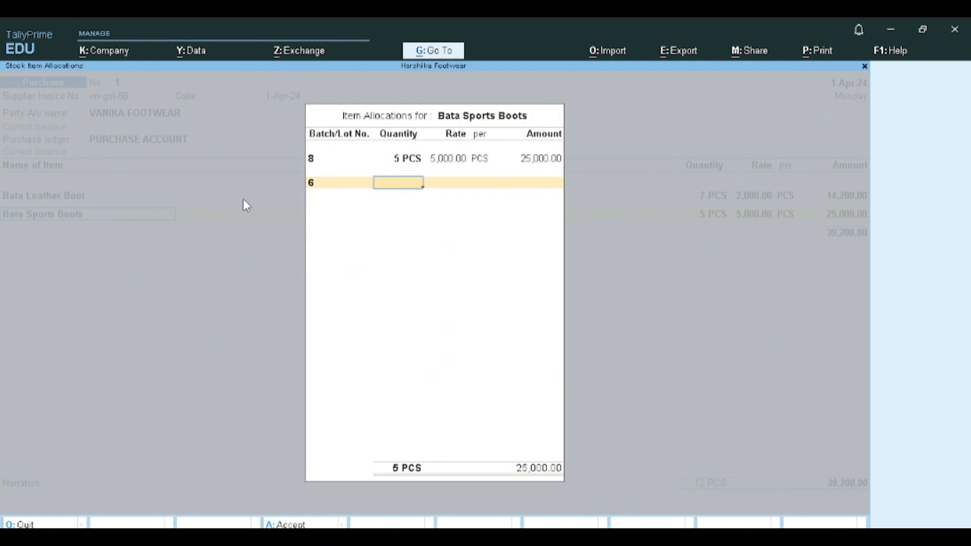
type("2")
key("Return")
key("Return")
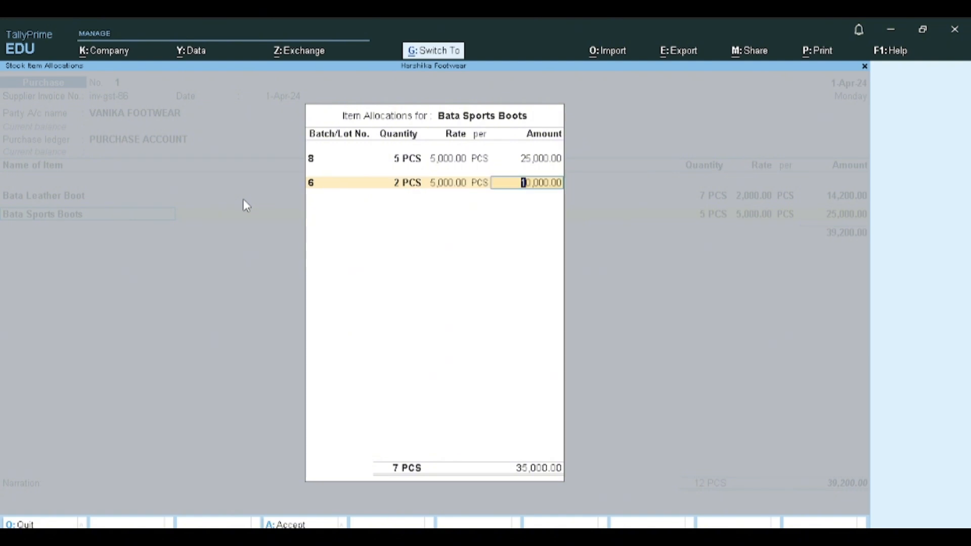
key("Return")
key("Return")
key("Return")
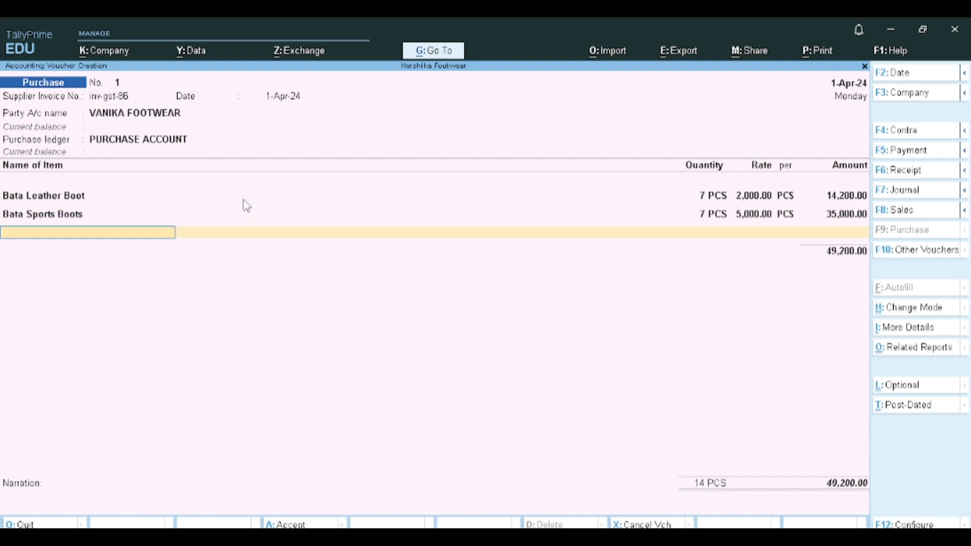
End the item list and add the CGST and SGST ledgers to the purchase voucher, leaving the ledger description blank
key("Return")
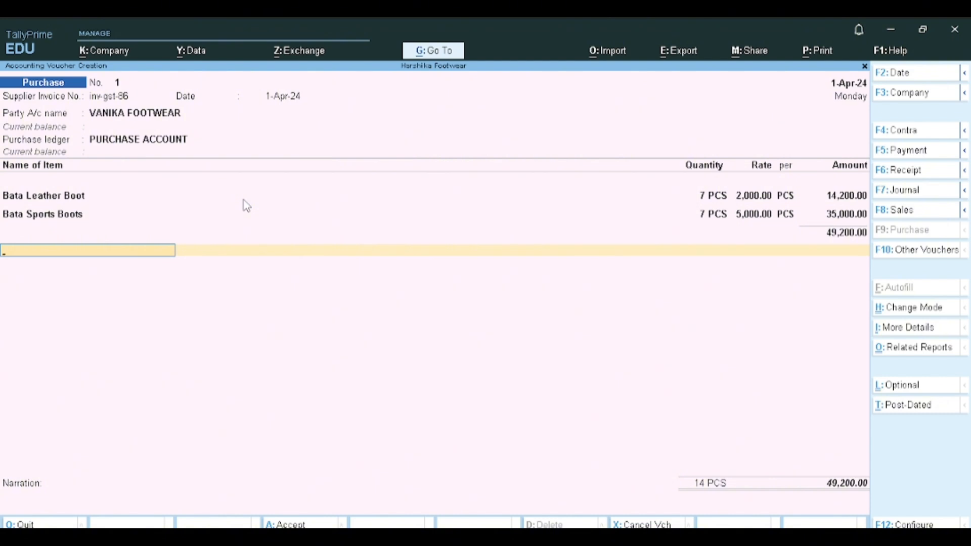
type("Cg")
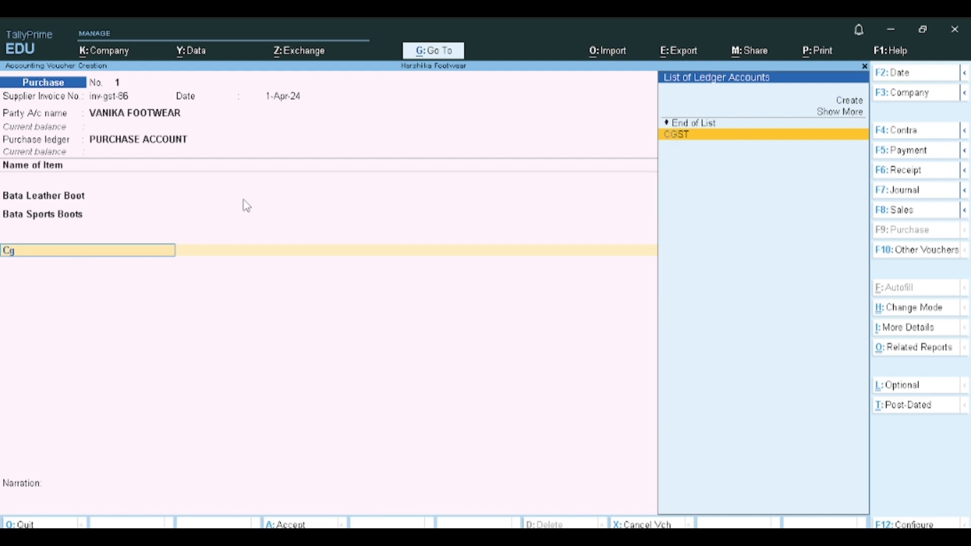
key("Return")
key("Return")
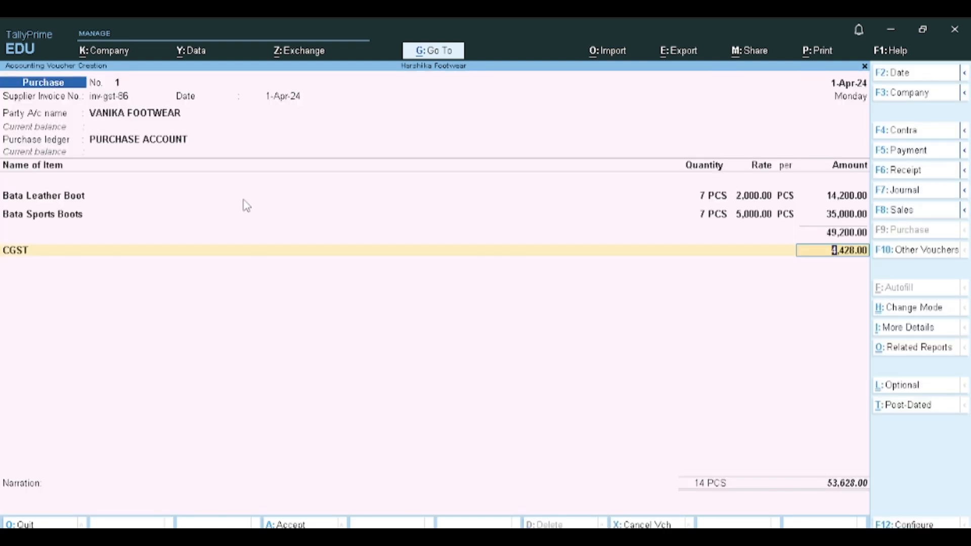
key("Return")
type("Sg")
key("Return")
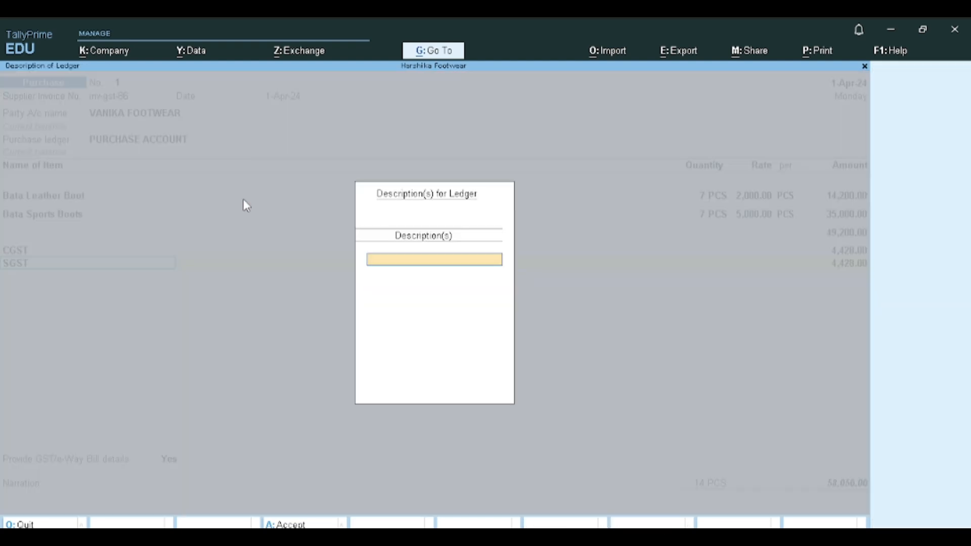
key("Return")
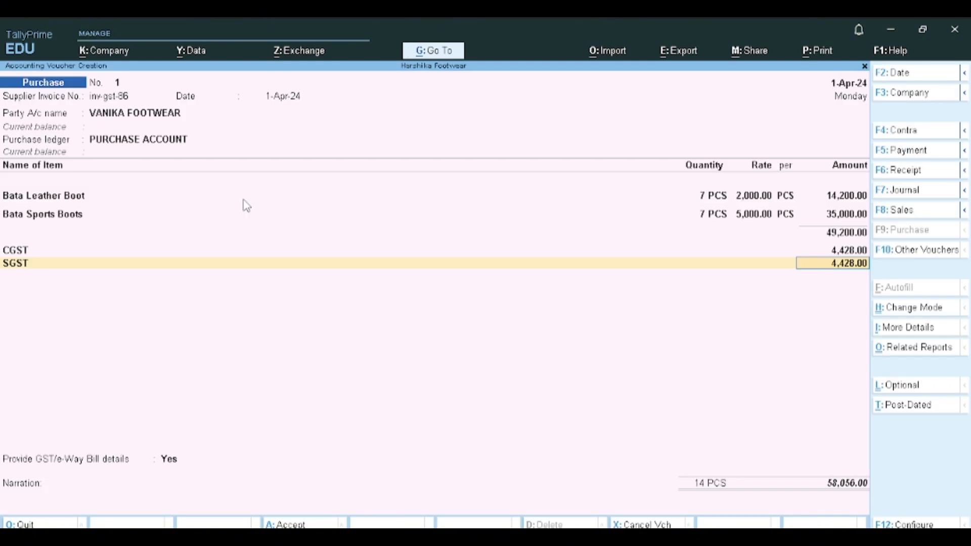
Review the GST - Tax Analysis of the purchase voucher for both Bata boot items, and return to the voucher
left_click(908, 348)
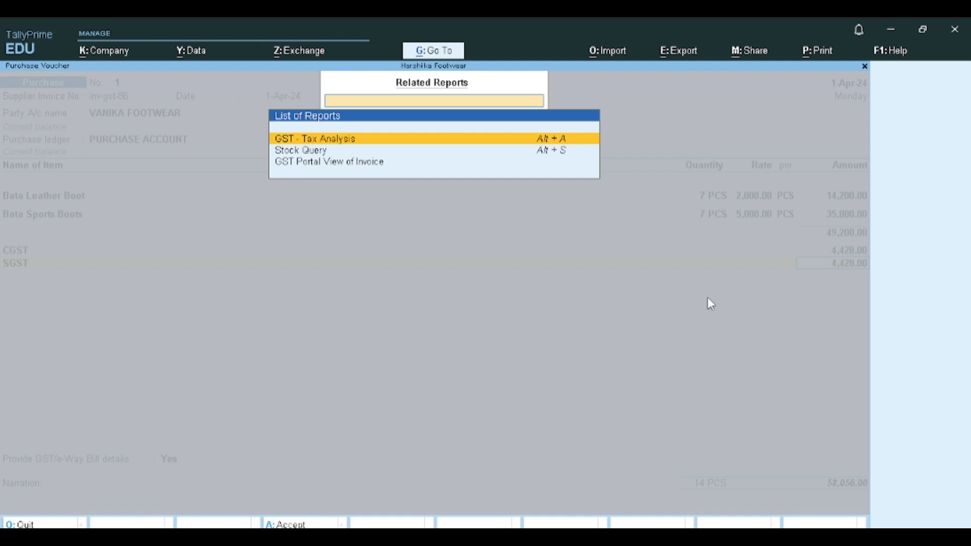
key("Return")
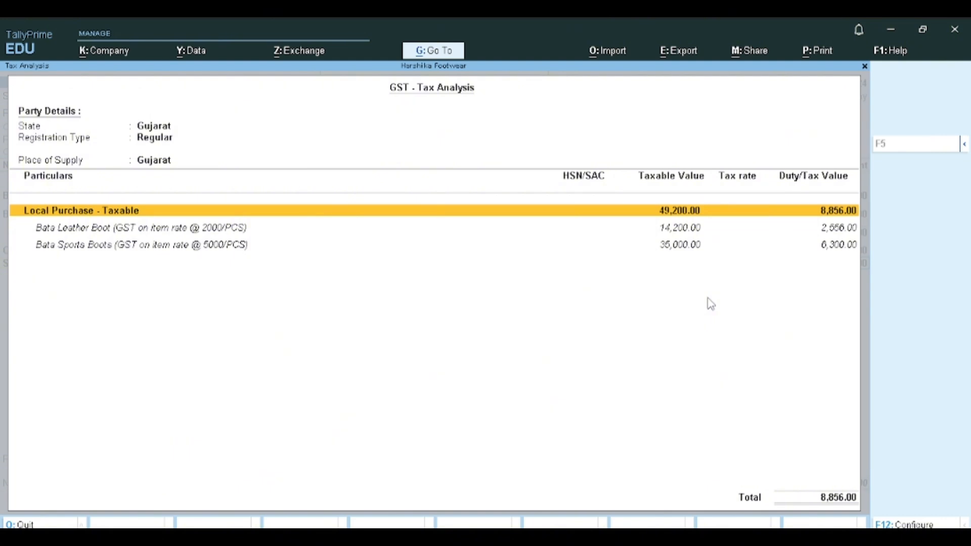
key("Down")
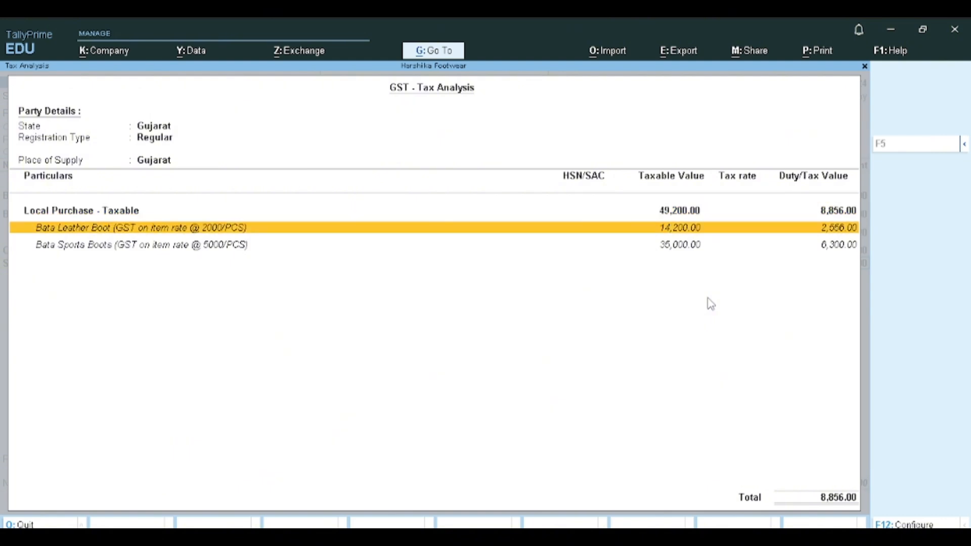
key("Down")
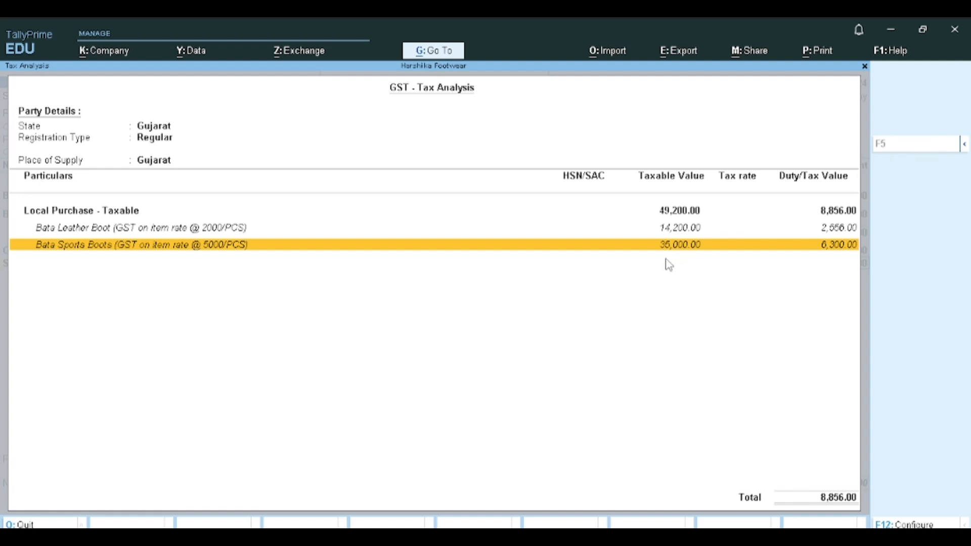
key("Up")
key("Up")
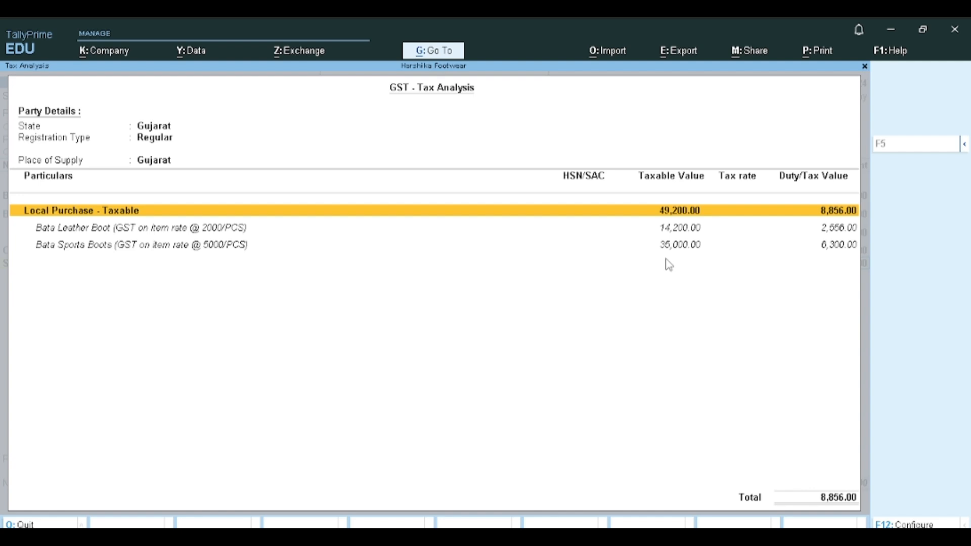
key("Escape")
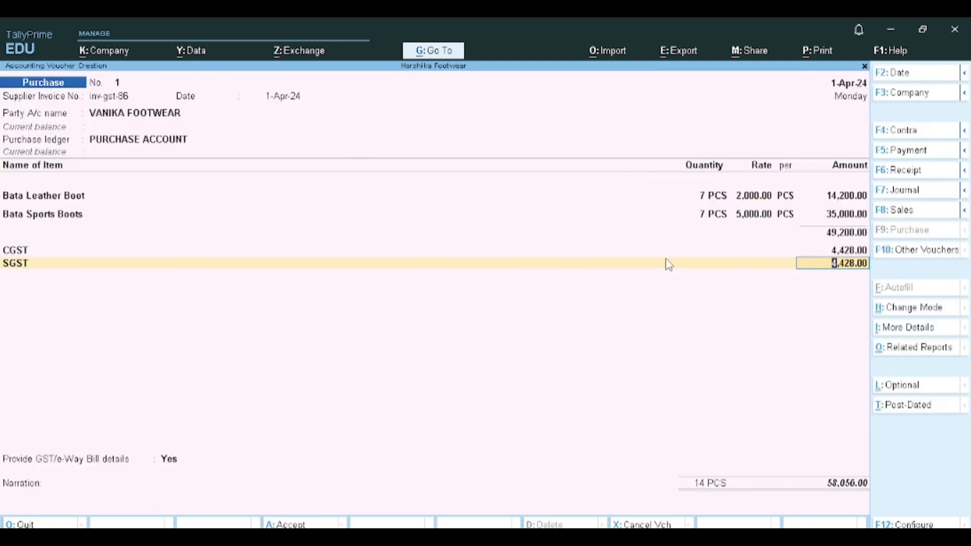
left_click(913, 349)
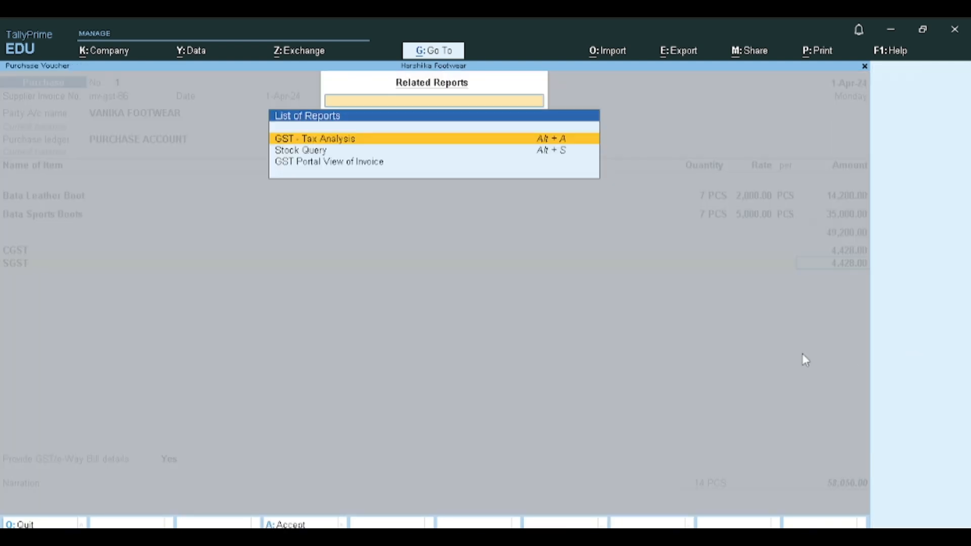
key("Down")
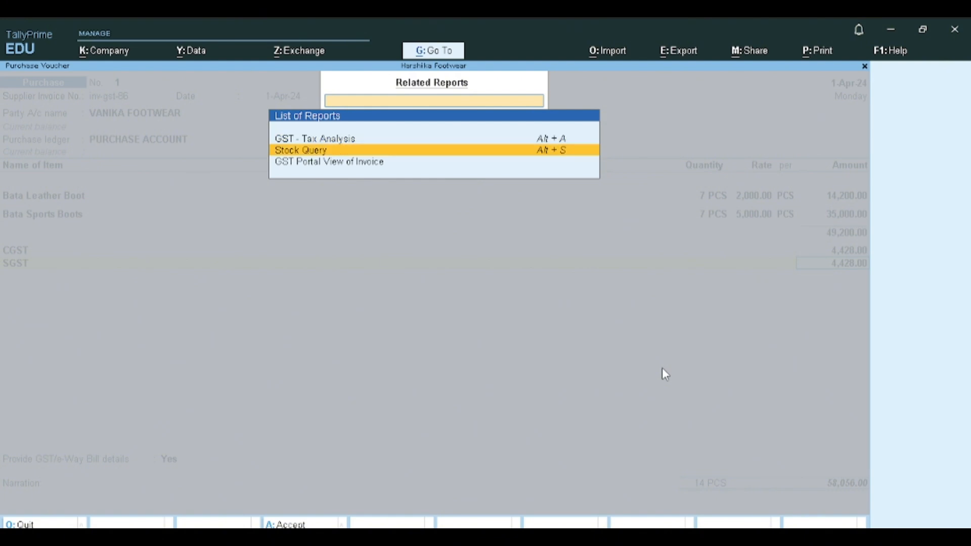
key("Escape")
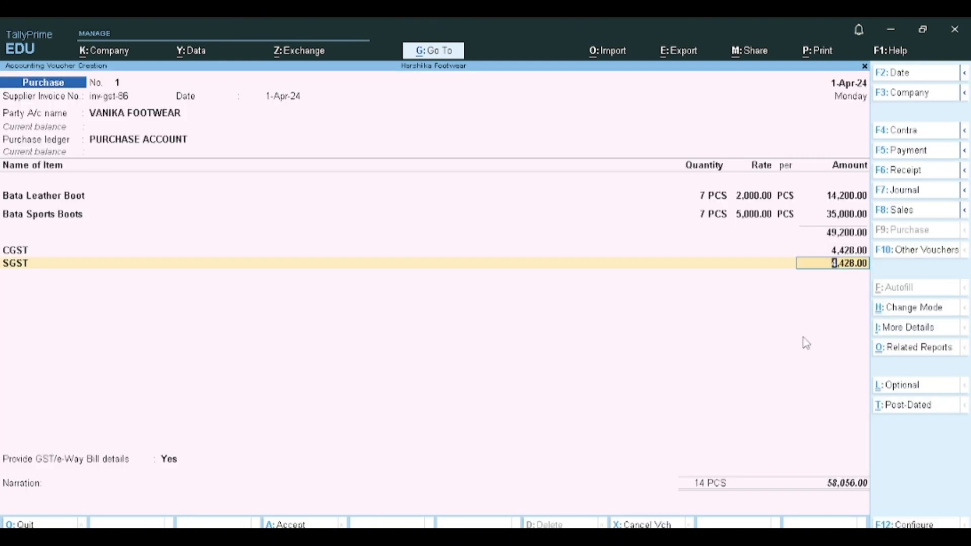
left_click(891, 331)
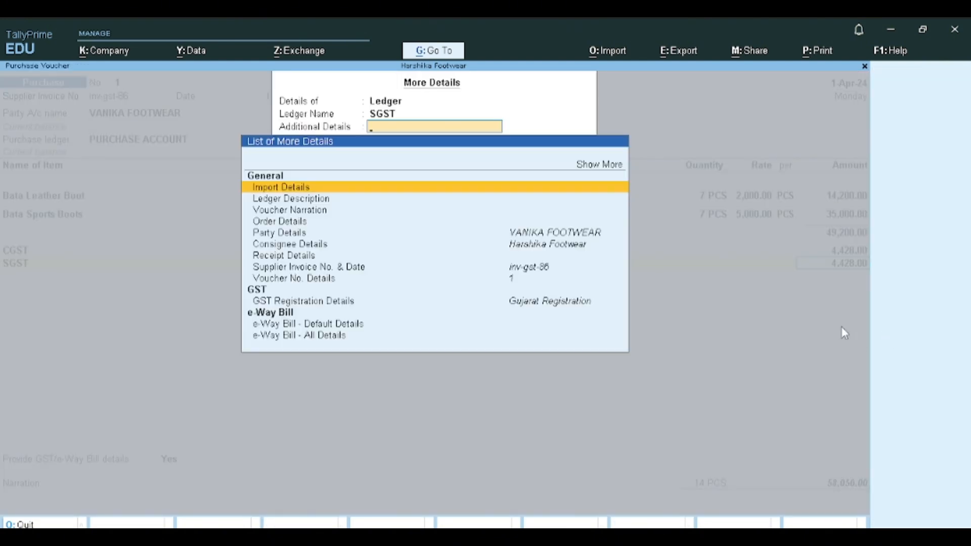
key("Escape")
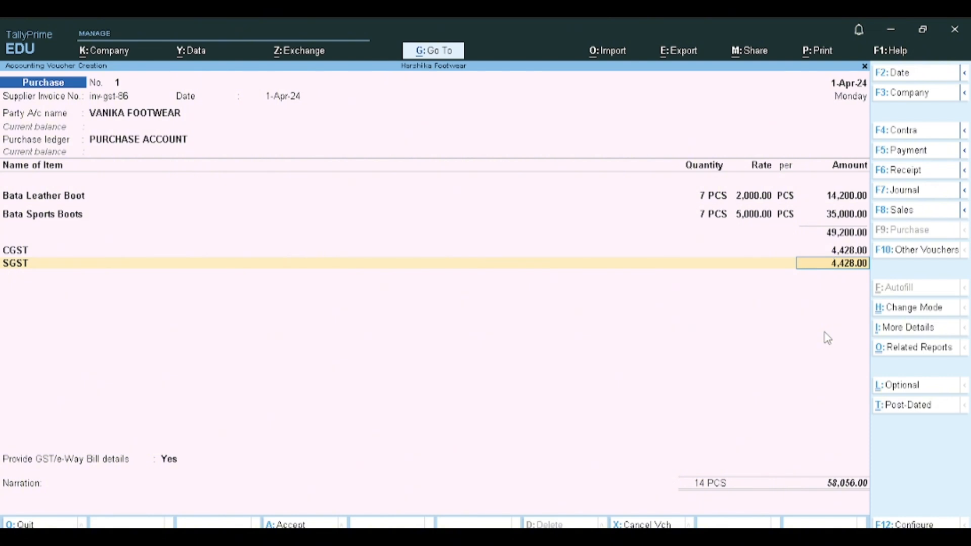
Check the 9% tax with the built-in calculator by computing 14200*9/100 and 49200*9/100, and return to the voucher
key("ctrl+n")
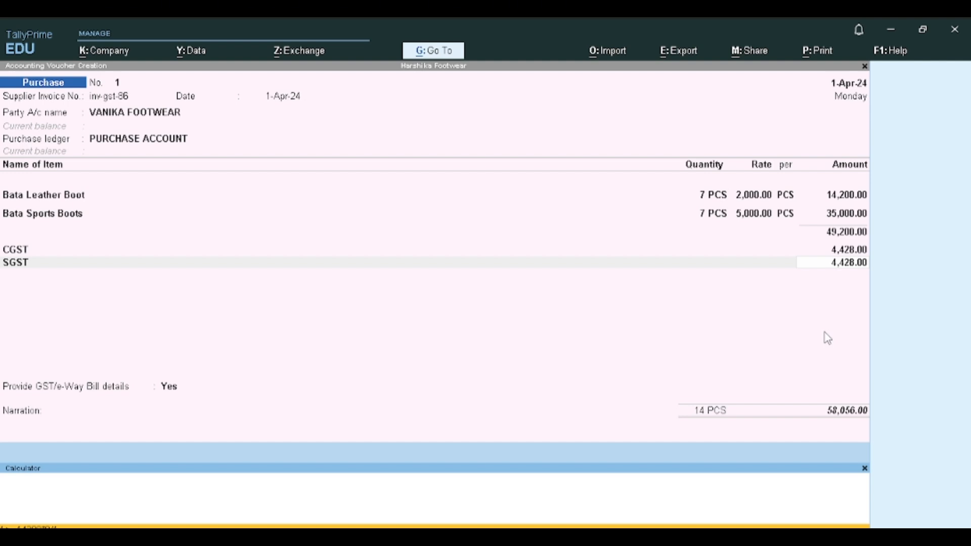
key("Return")
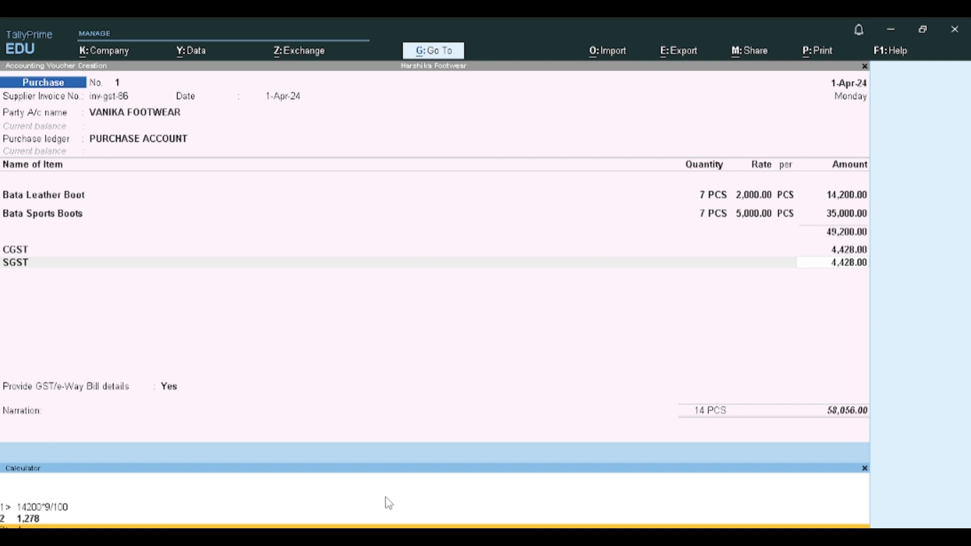
type("00")
key("Return")
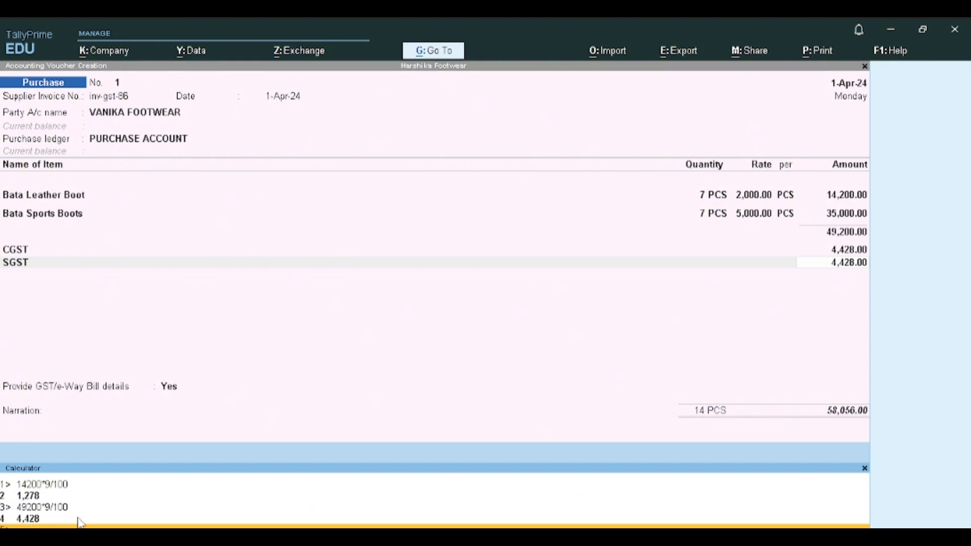
key("ctrl+m")
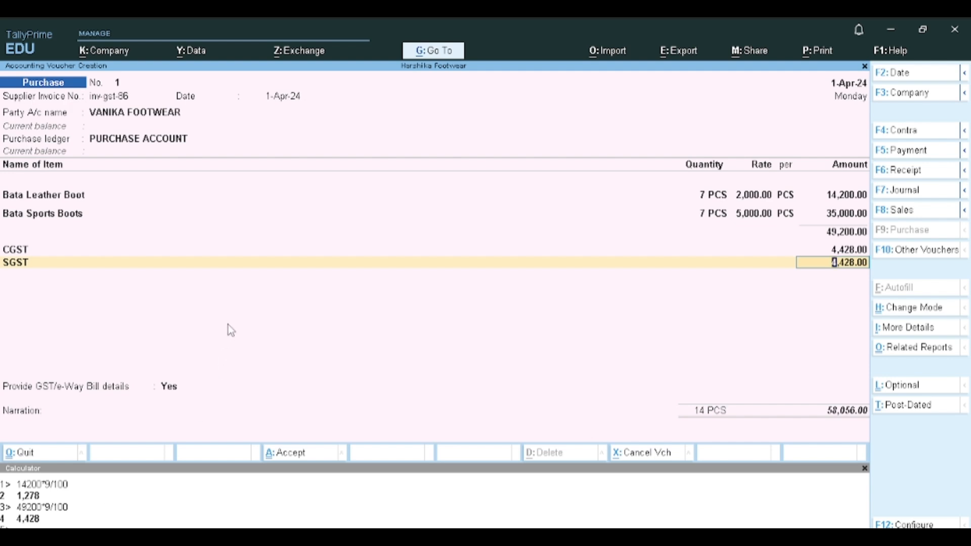
Save the completed purchase voucher for Vanika Footwear and leave the next voucher's supplier invoice number blank
key("ctrl")
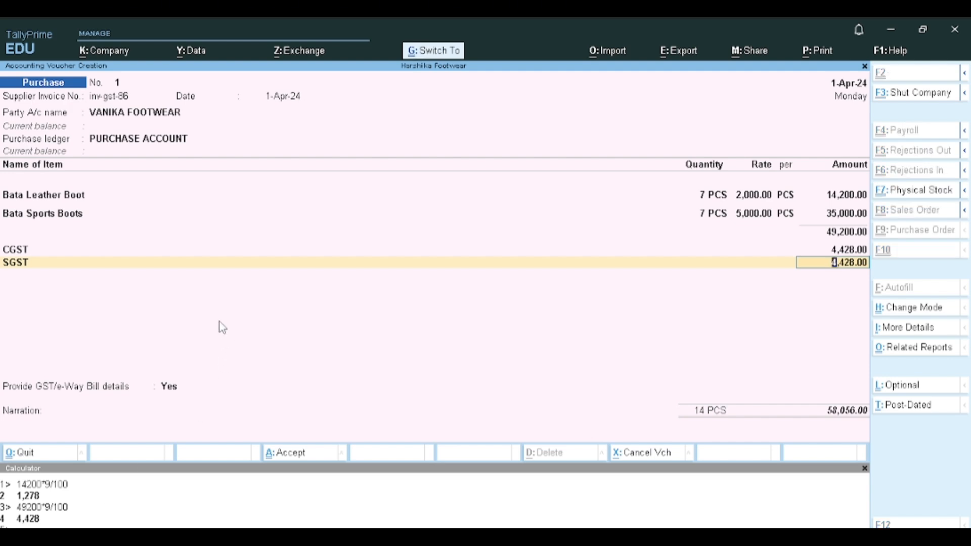
key("ctrl+a")
key("Return")
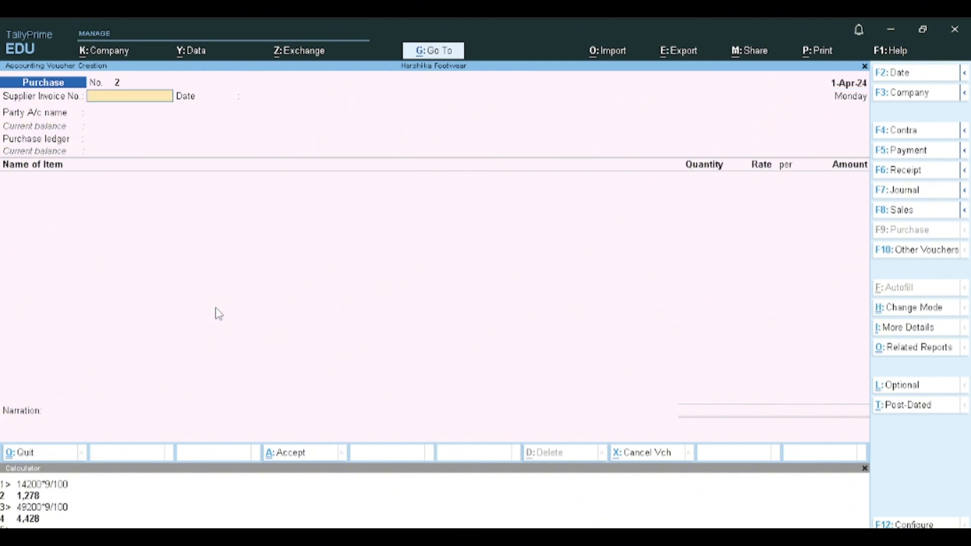
key("Return")
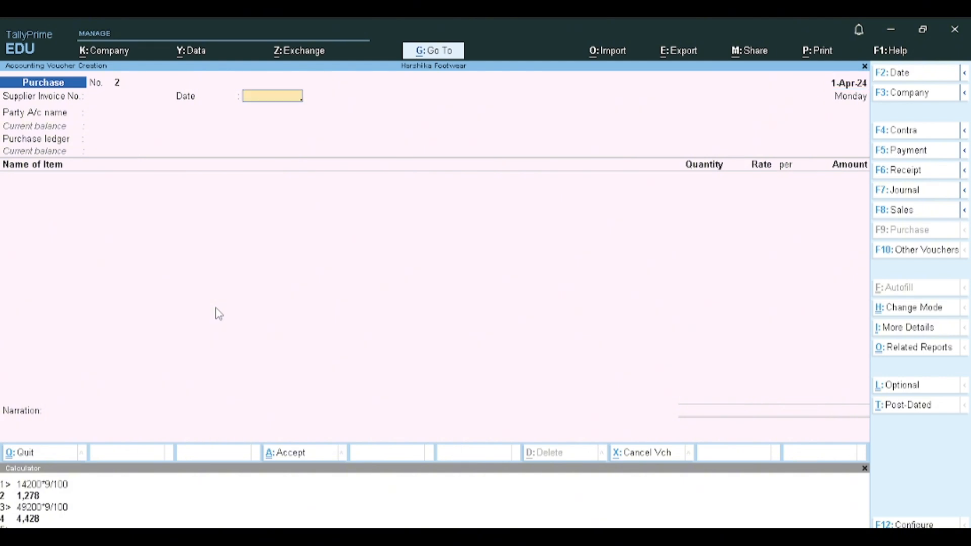